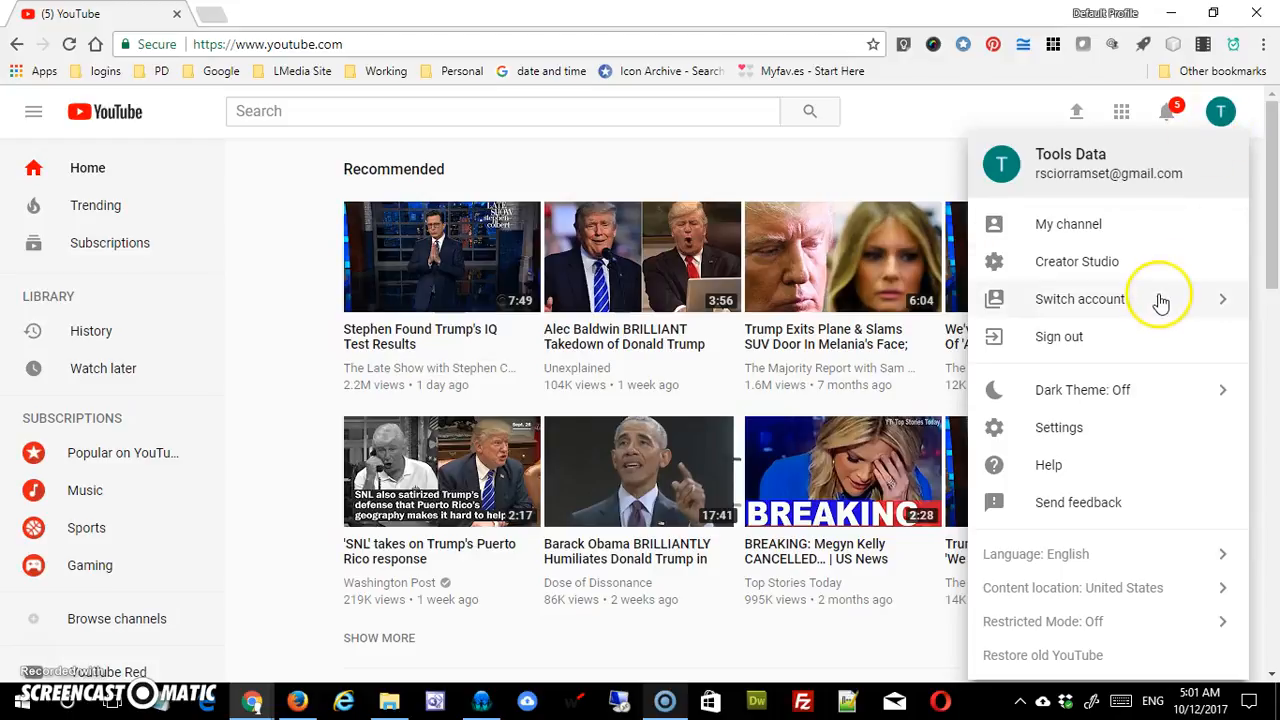
# Check the account switcher and open the signed-in account's own channel page
pyautogui.click(1226, 305)
pyautogui.click(1012, 205)
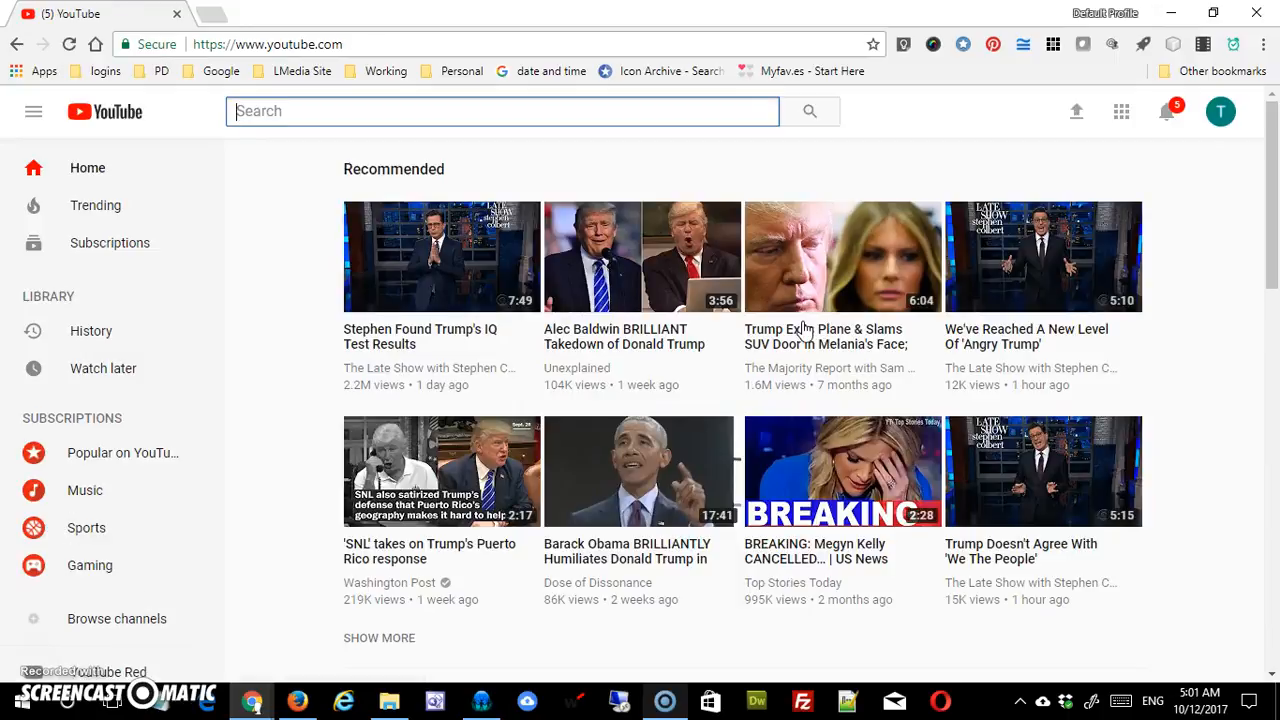
pyautogui.click(1230, 120)
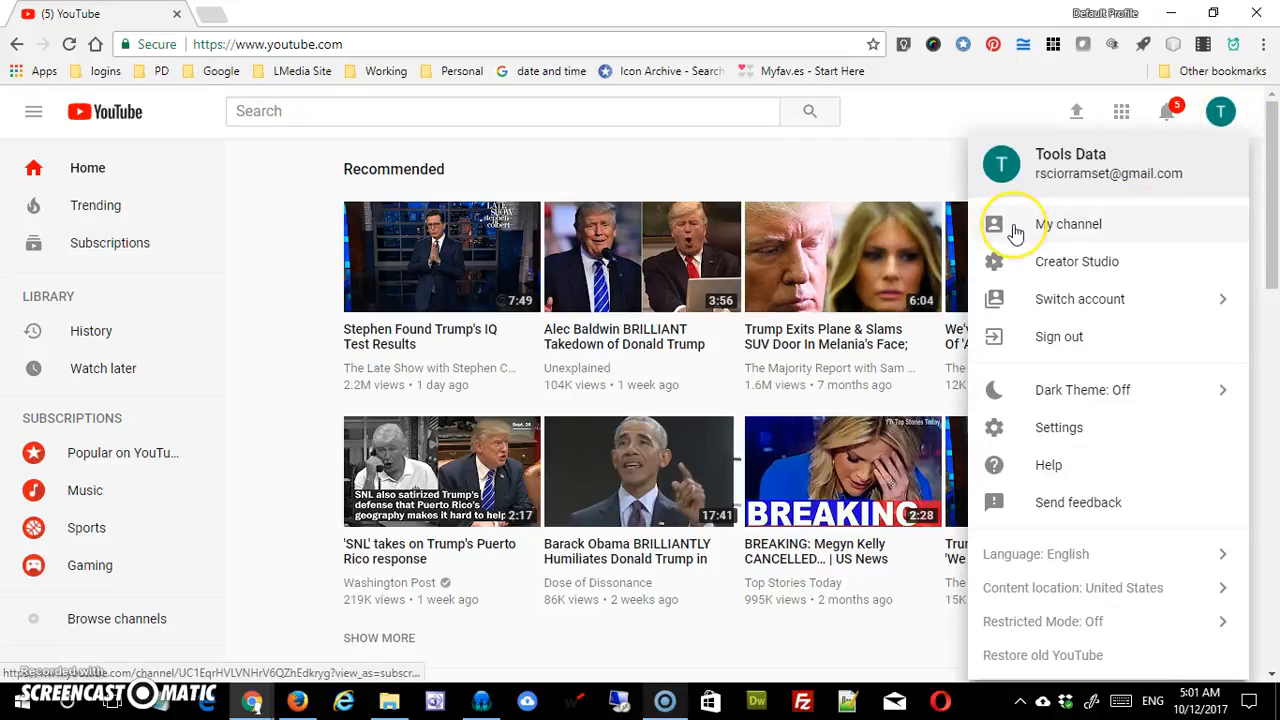
pyautogui.click(1015, 228)
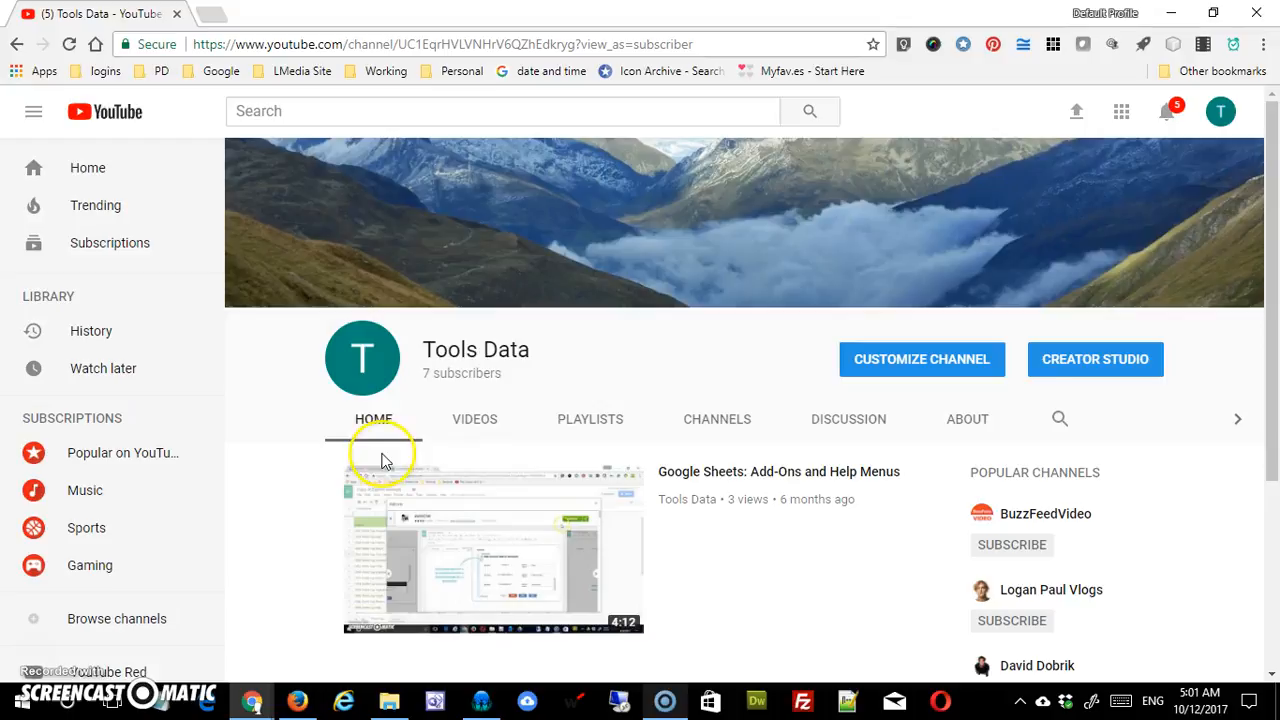
# Examine the channel's Videos, Playlists, Channels, Discussion and About sections, and return to its Home section
pyautogui.moveTo(1277, 400)
pyautogui.mouseDown()
pyautogui.moveTo(1272, 580)
pyautogui.moveTo(1266, 383)
pyautogui.mouseUp()
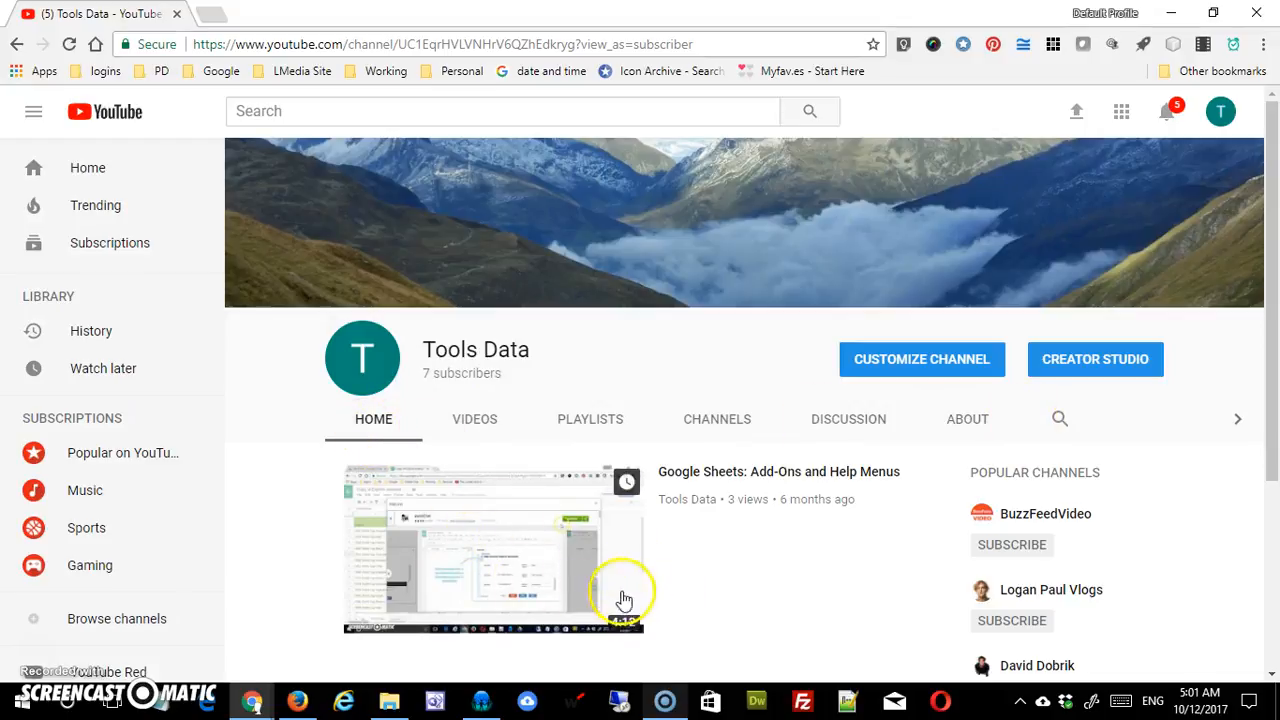
pyautogui.click(474, 420)
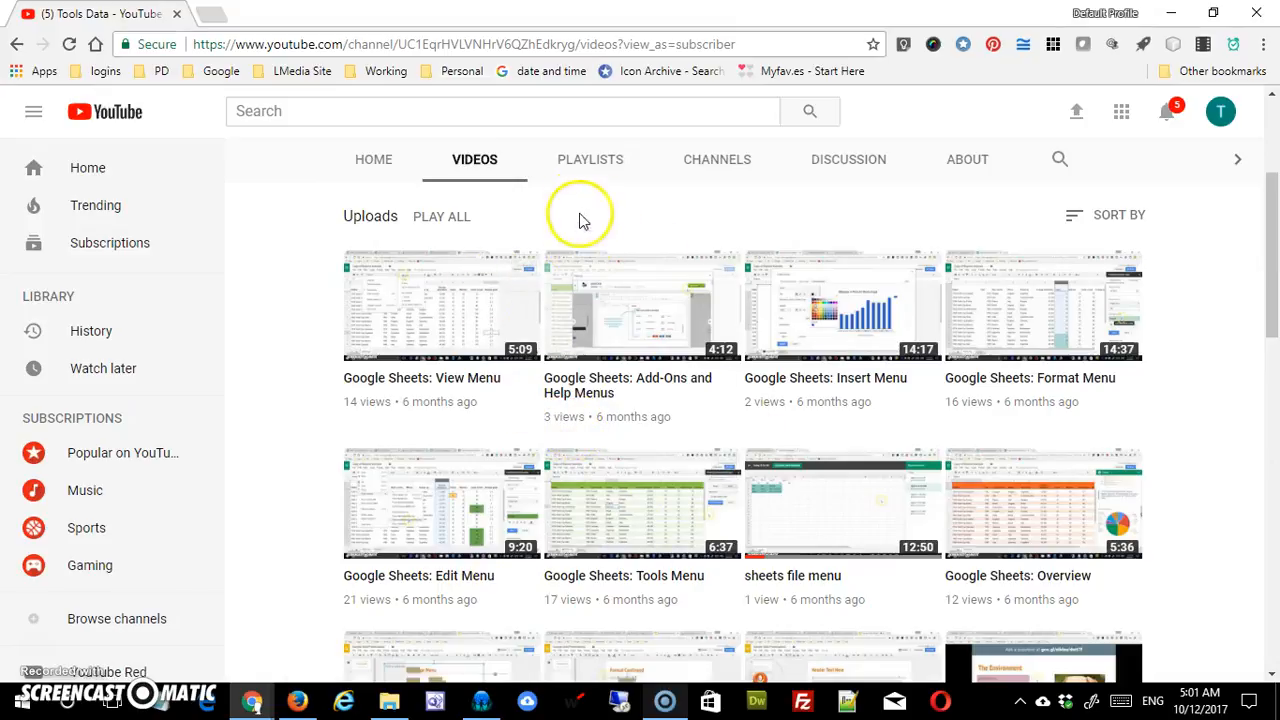
pyautogui.click(589, 161)
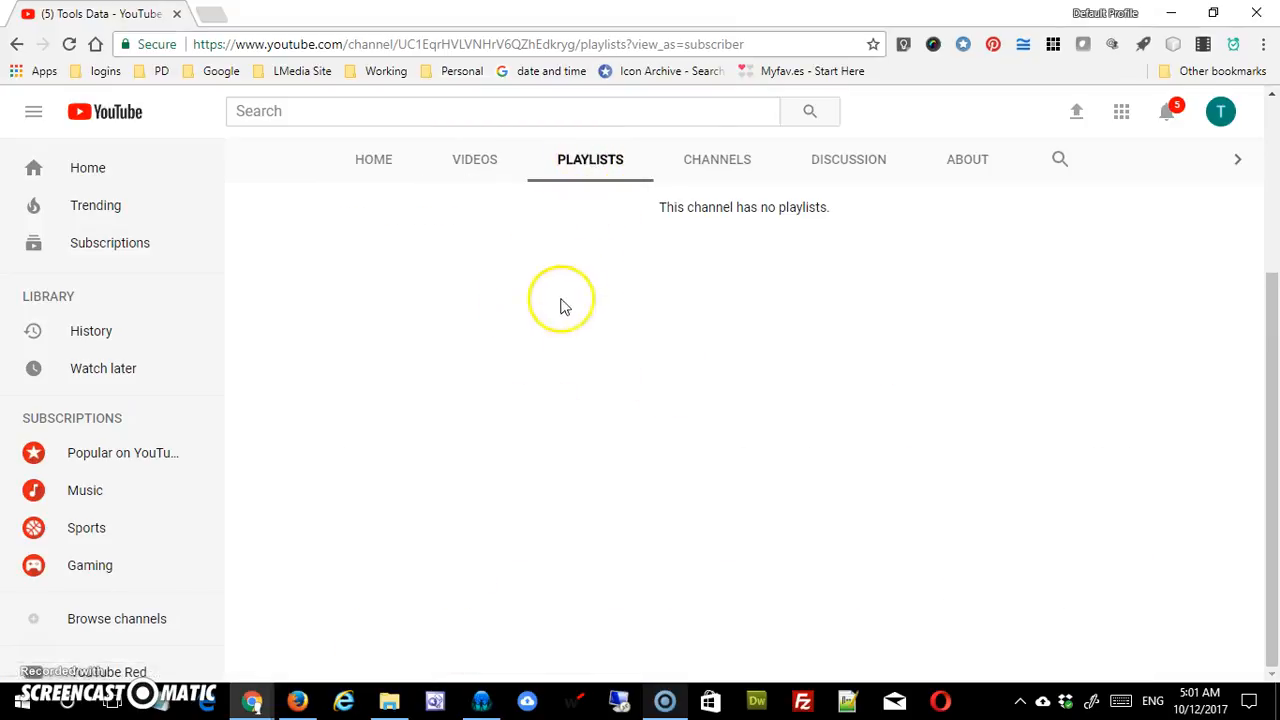
pyautogui.click(731, 162)
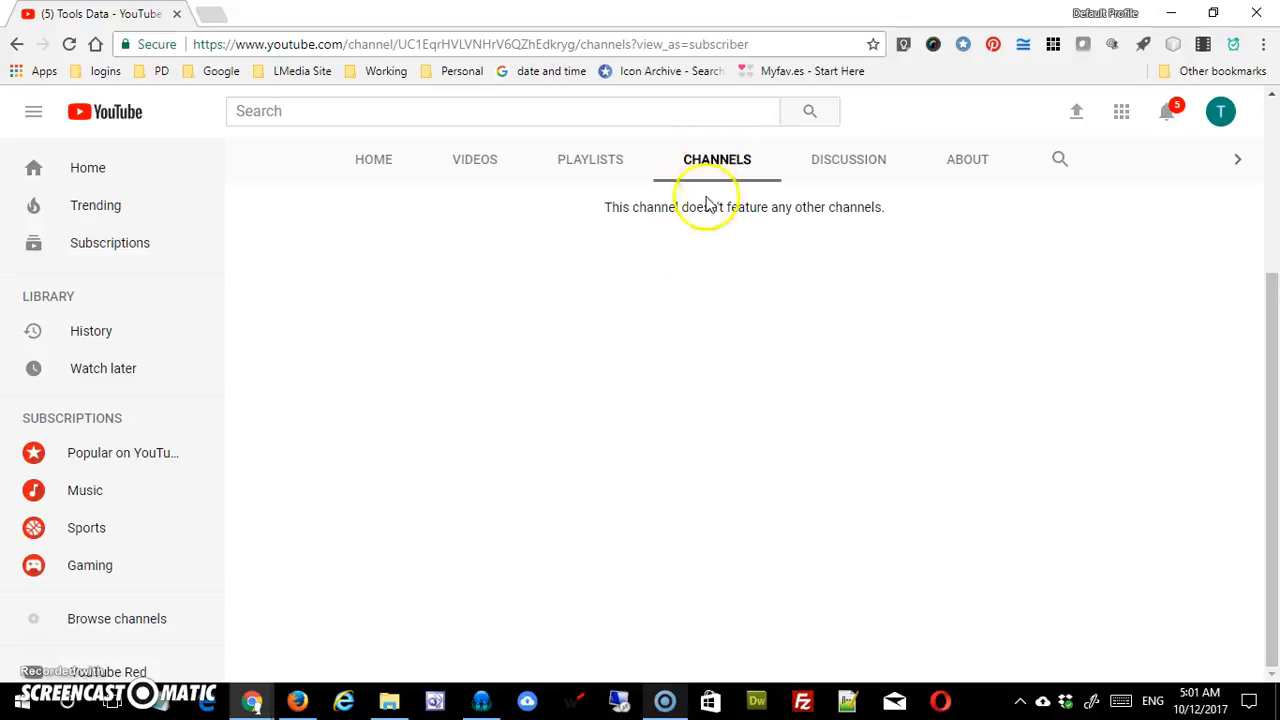
pyautogui.click(842, 163)
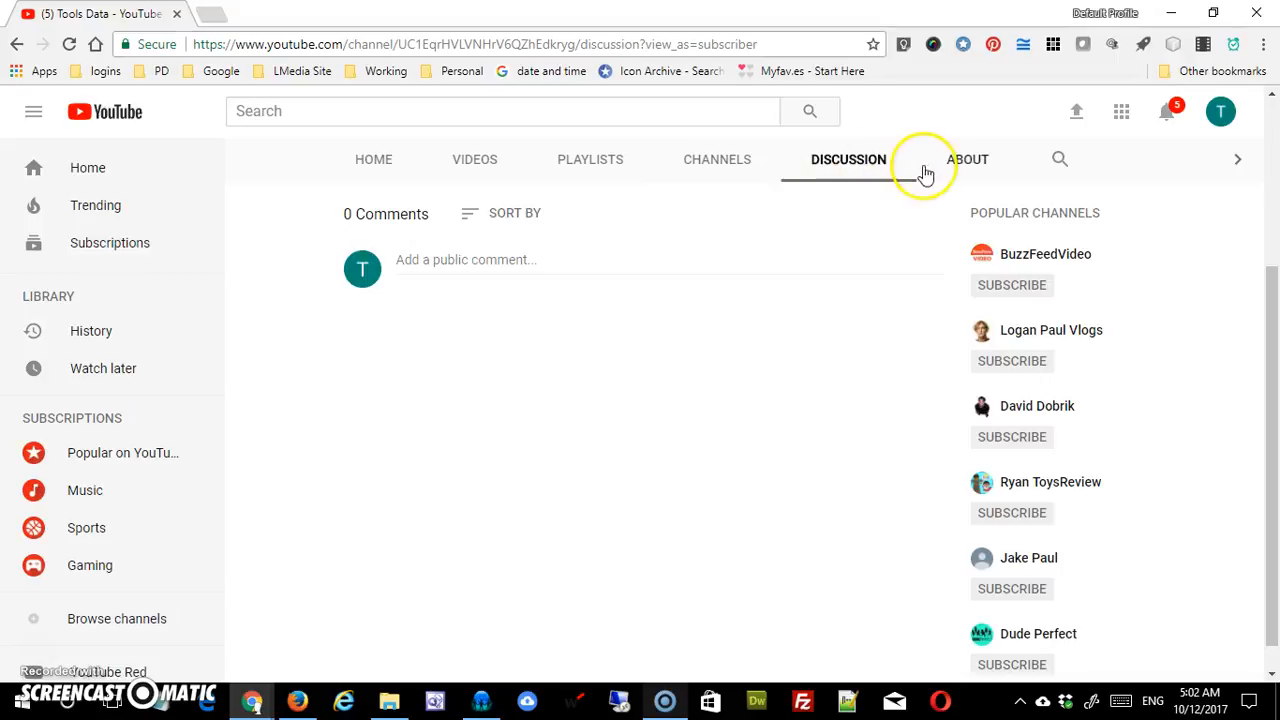
pyautogui.click(966, 165)
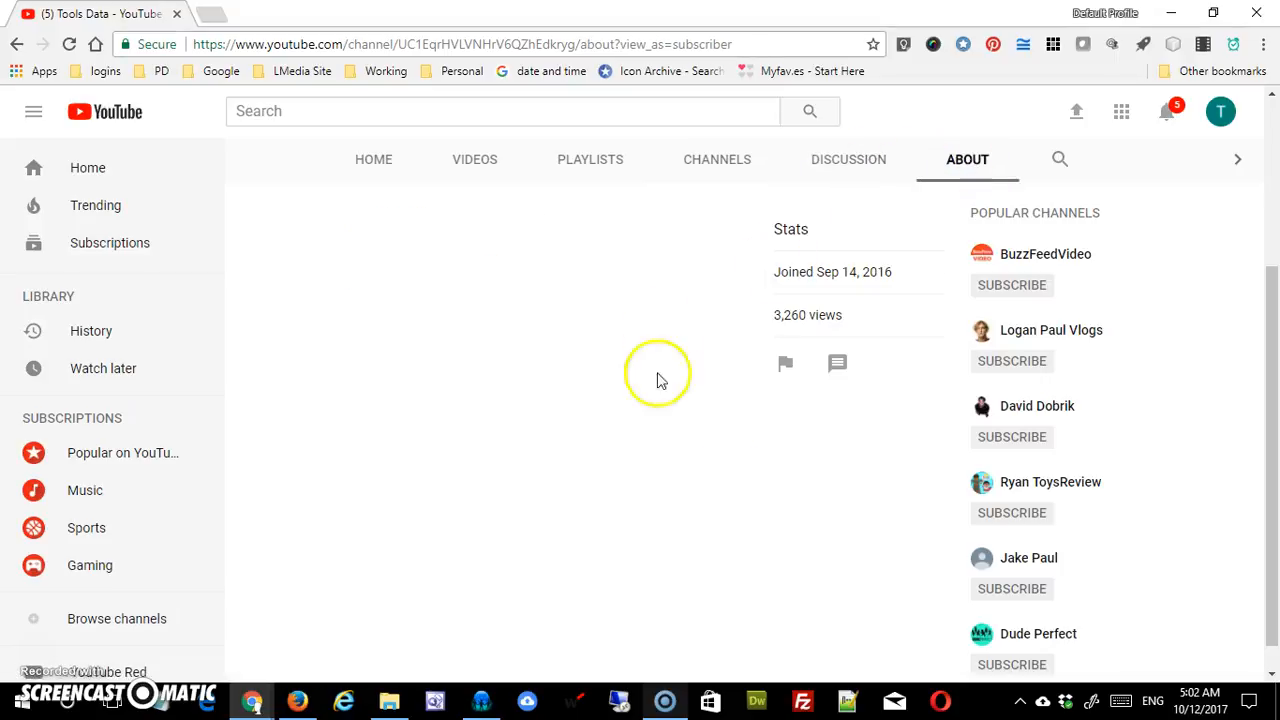
pyautogui.click(369, 176)
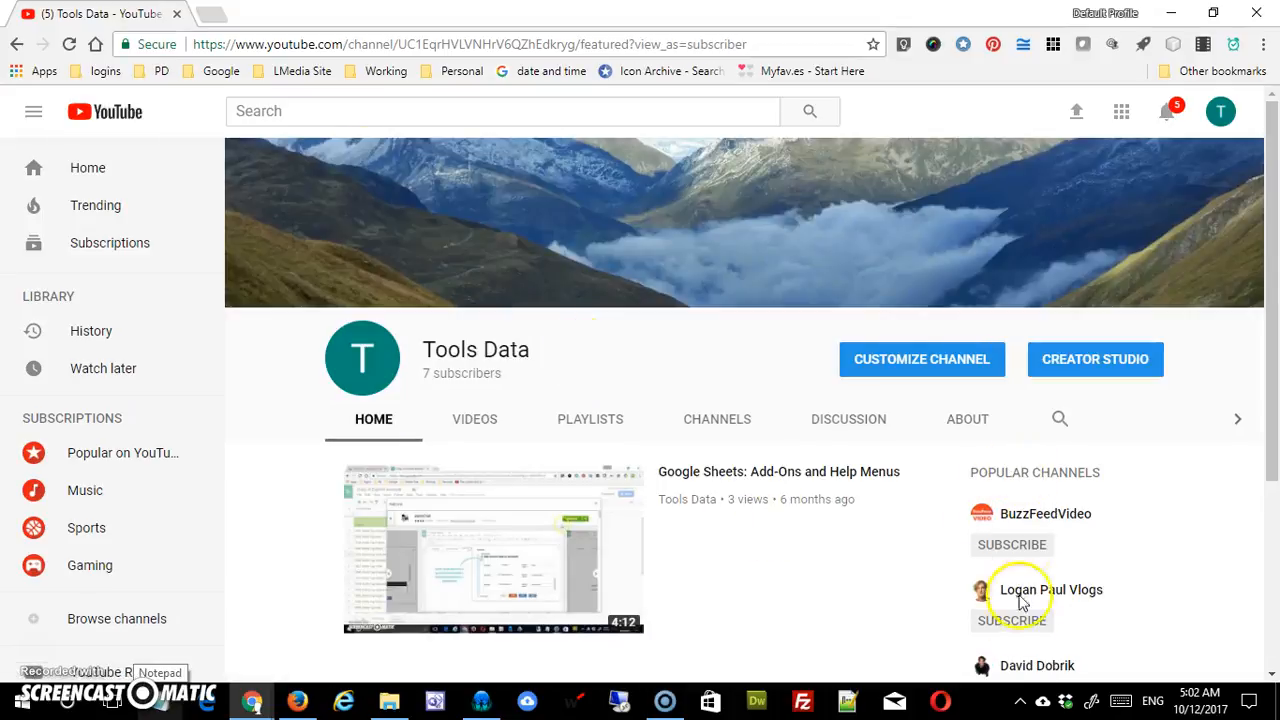
pyautogui.moveTo(1272, 452); pyautogui.dragTo(1275, 420)
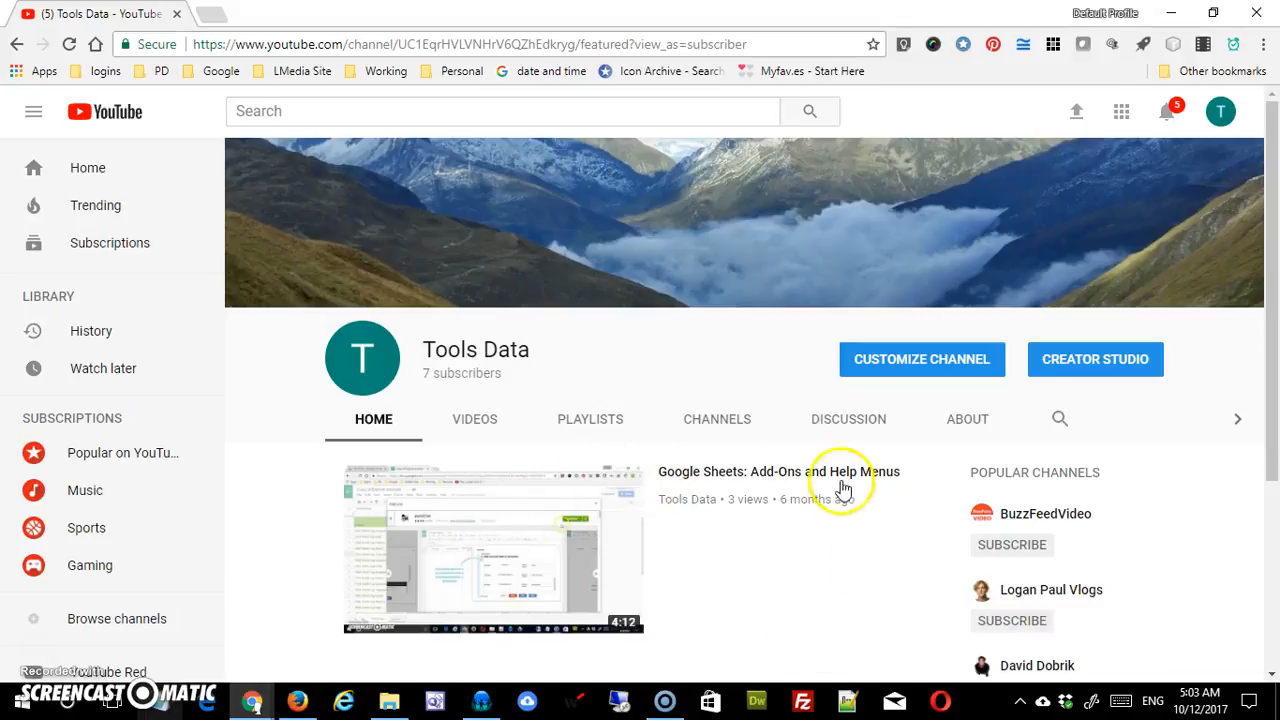
# Open the channel's customization view and check the photo choices for the channel icon without picking one
pyautogui.click(932, 362)
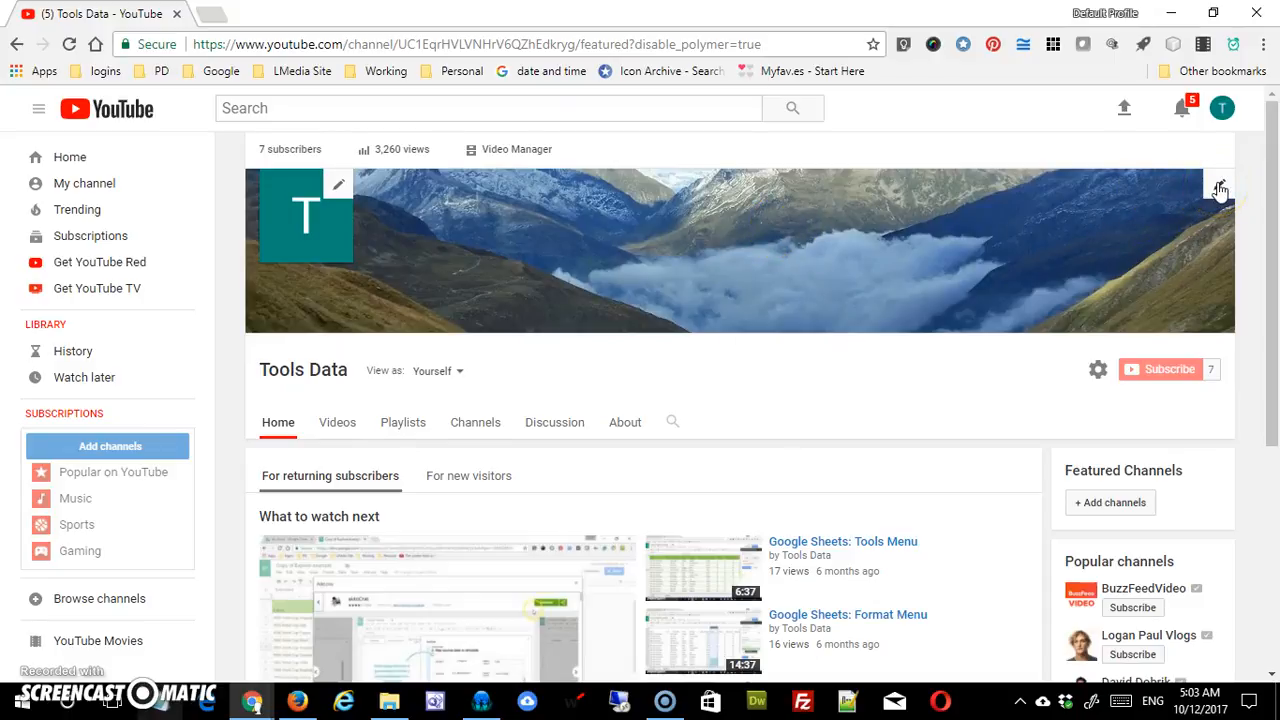
pyautogui.click(338, 185)
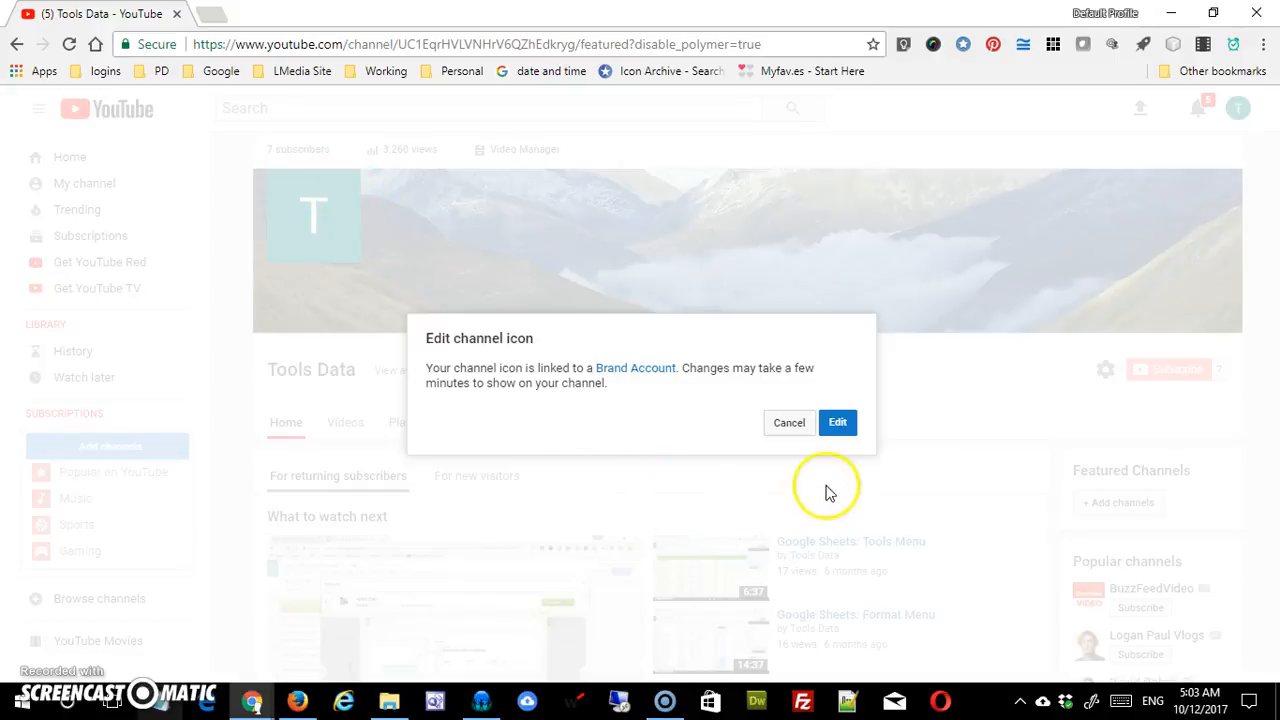
pyautogui.click(838, 424)
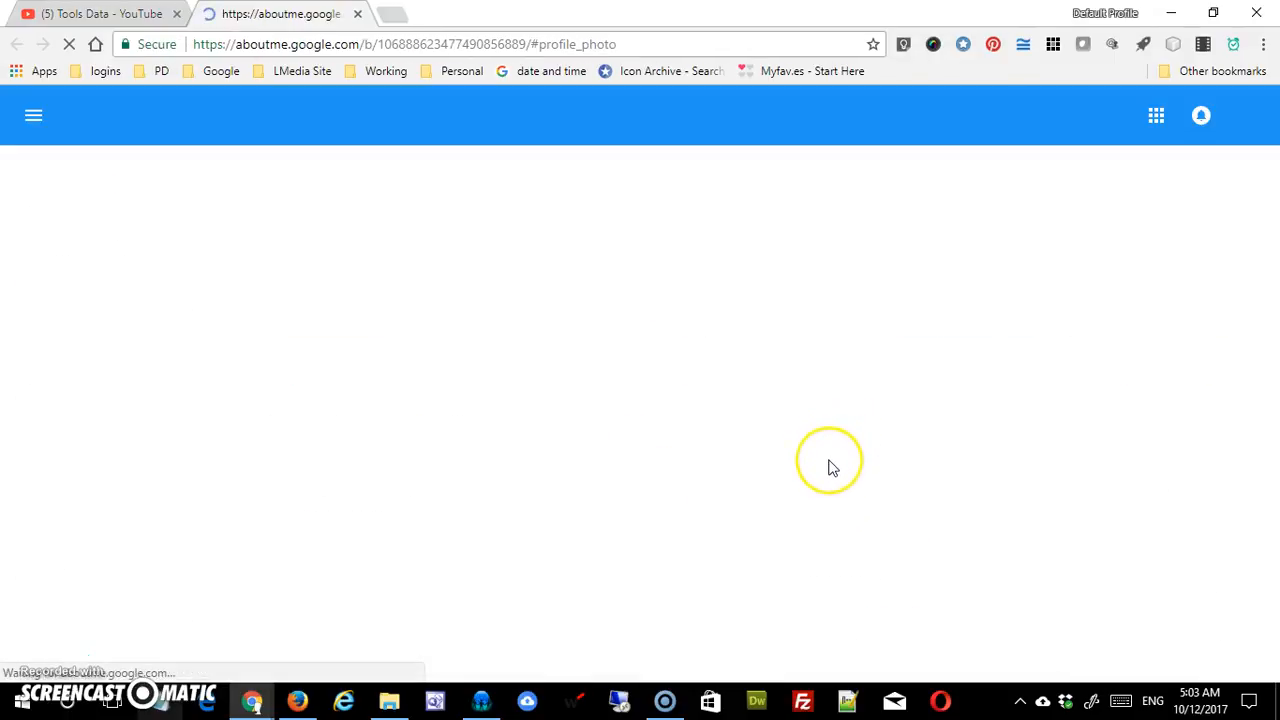
pyautogui.click(630, 360)
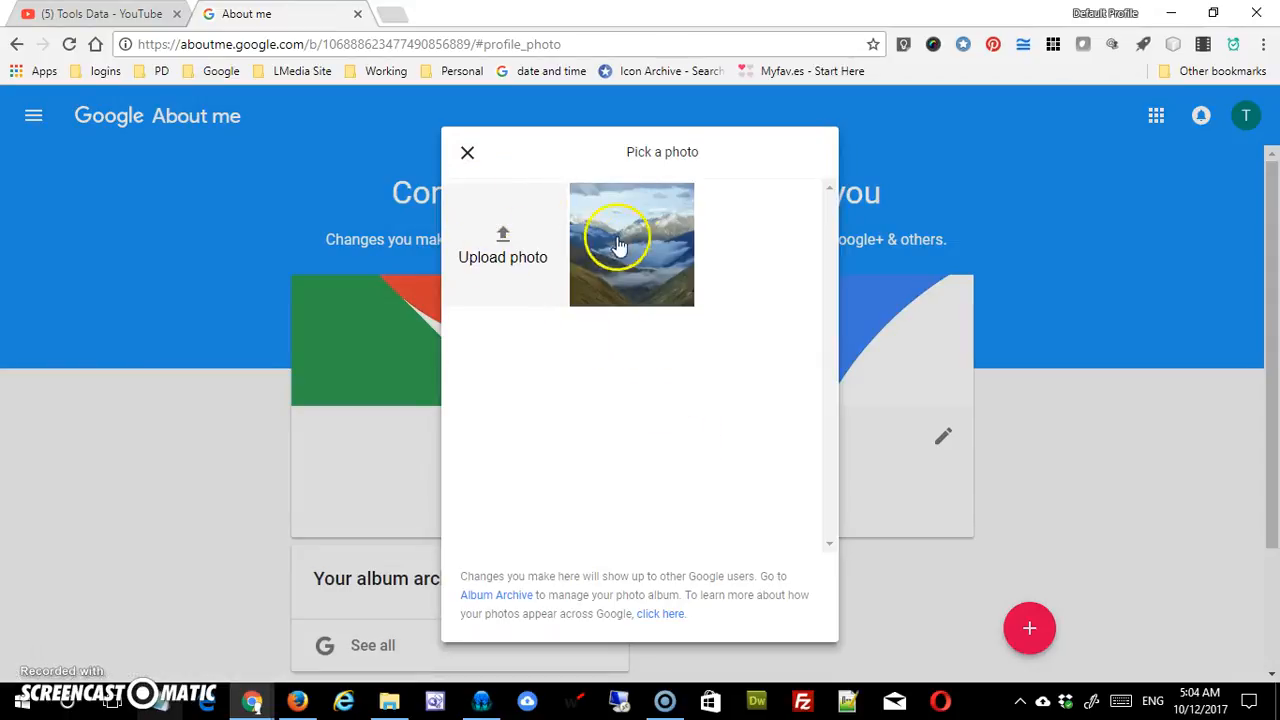
pyautogui.click(468, 155)
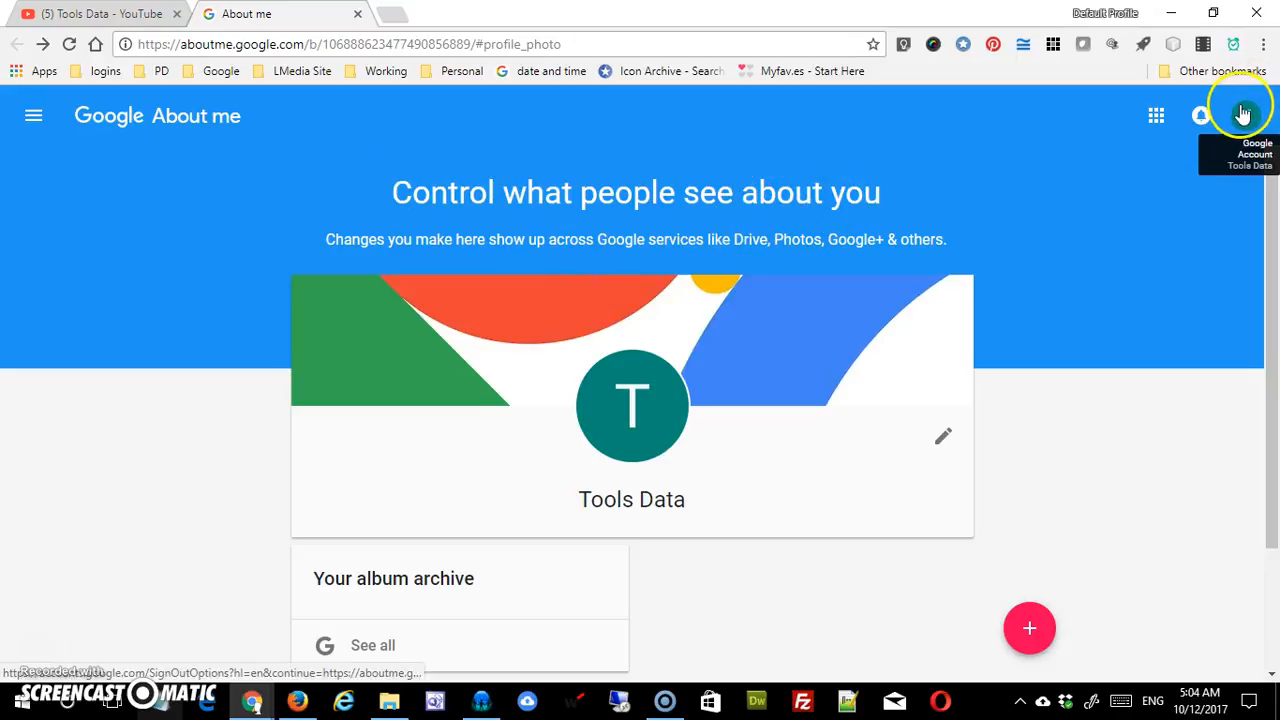
pyautogui.click(119, 13)
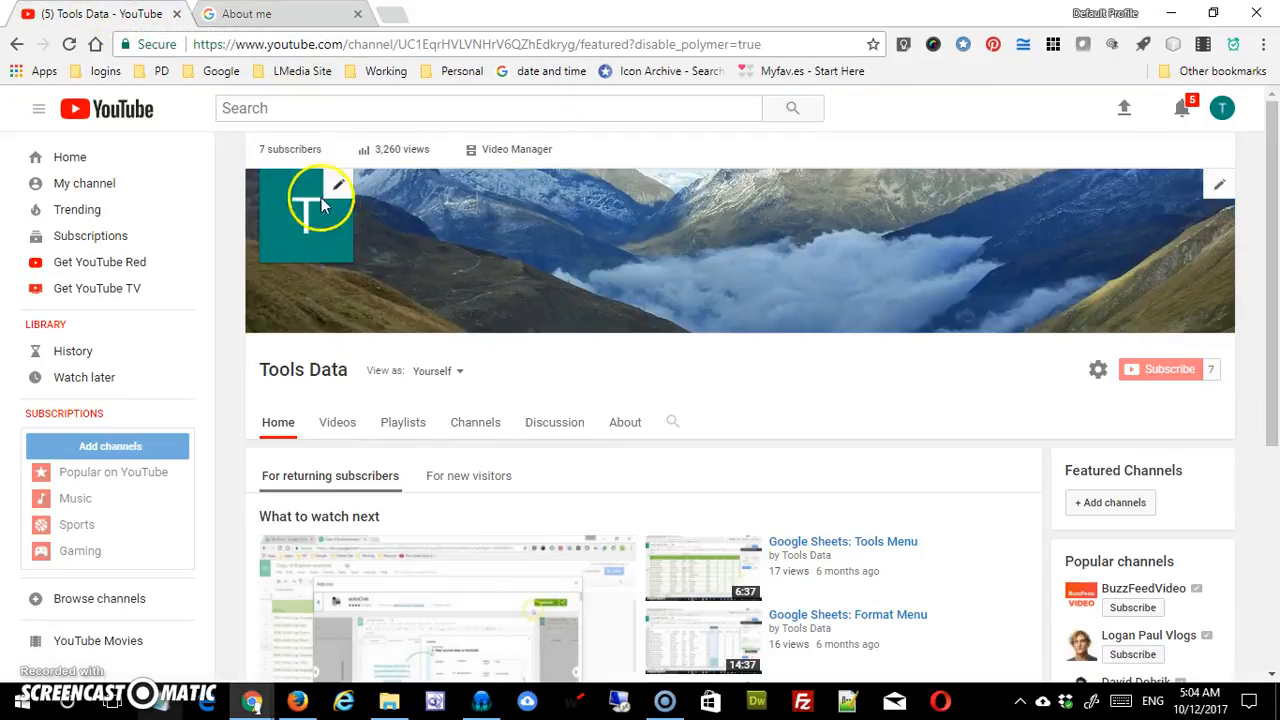
pyautogui.click(304, 15)
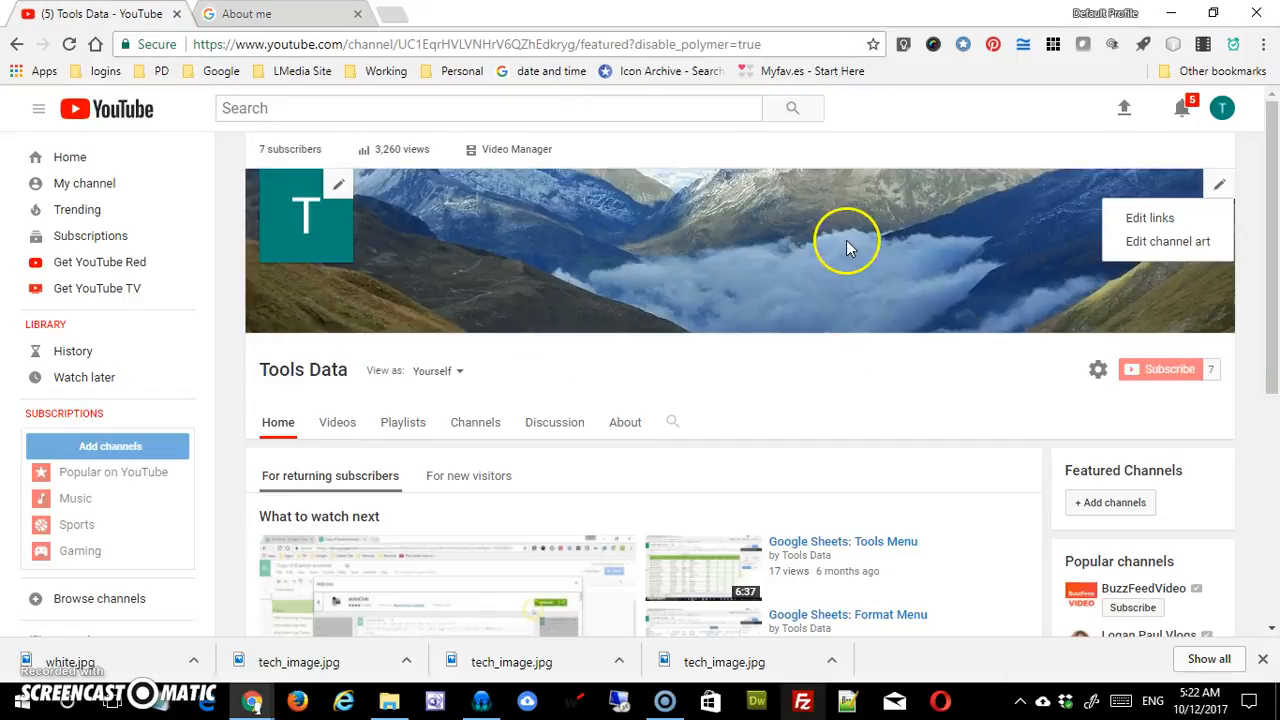
# Open the channel art editor, check the existing photo albums, and choose the night city skyline picture from the gallery
pyautogui.click(846, 240)
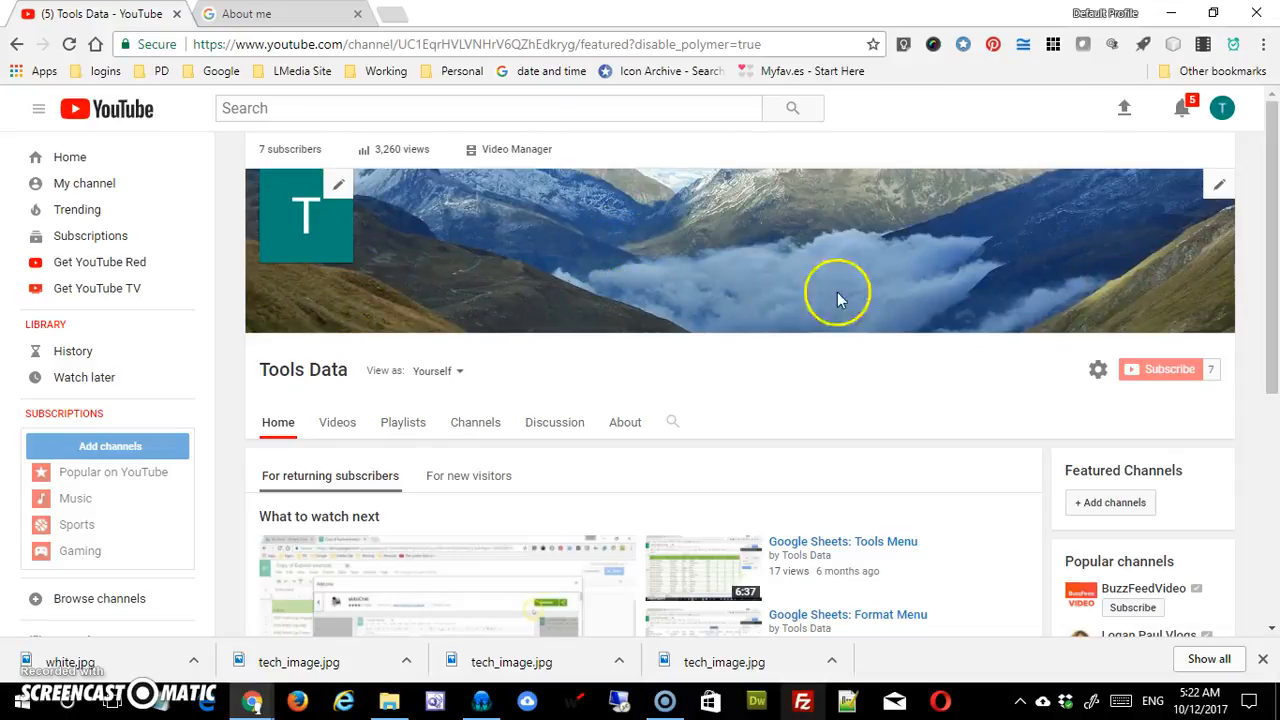
pyautogui.click(1219, 190)
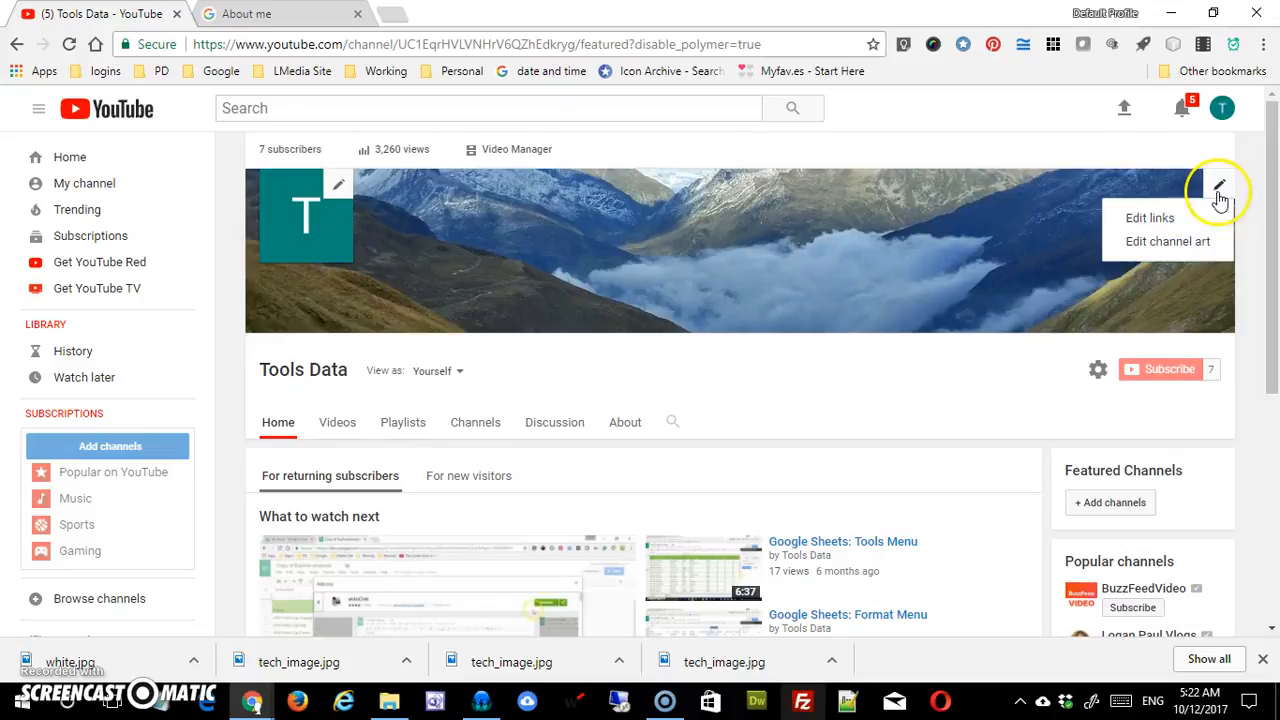
pyautogui.click(1167, 245)
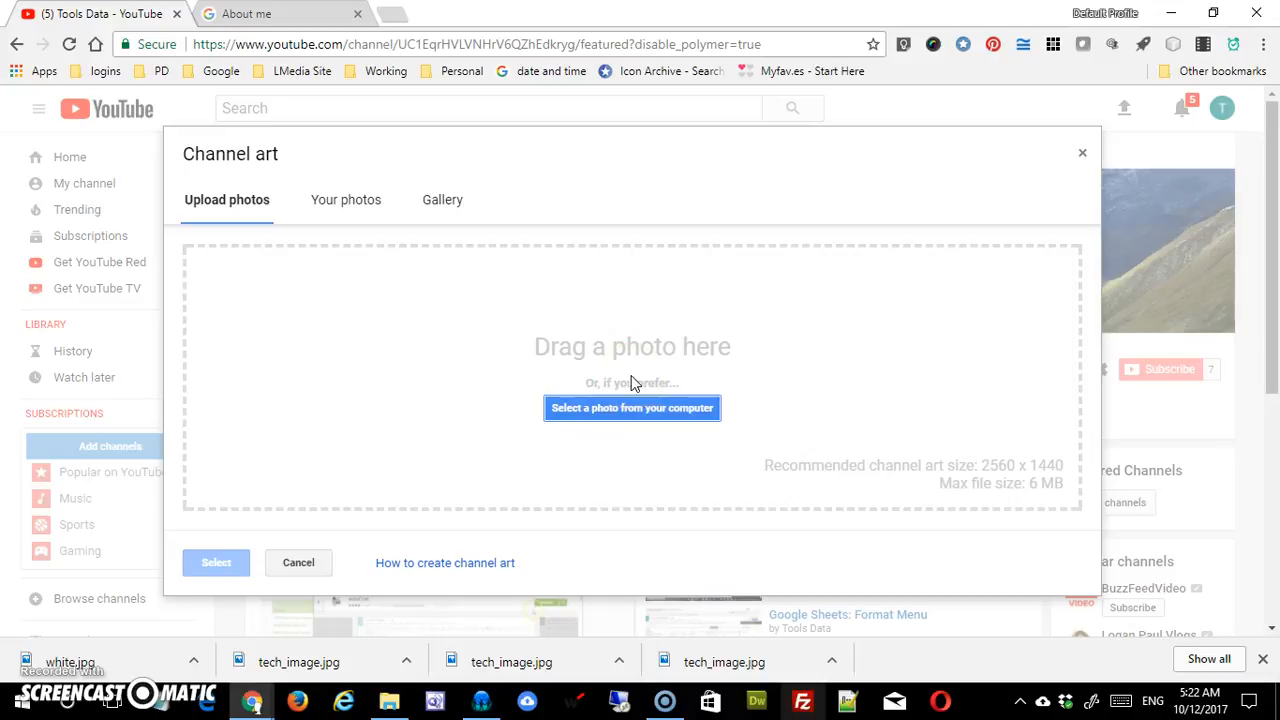
pyautogui.click(339, 204)
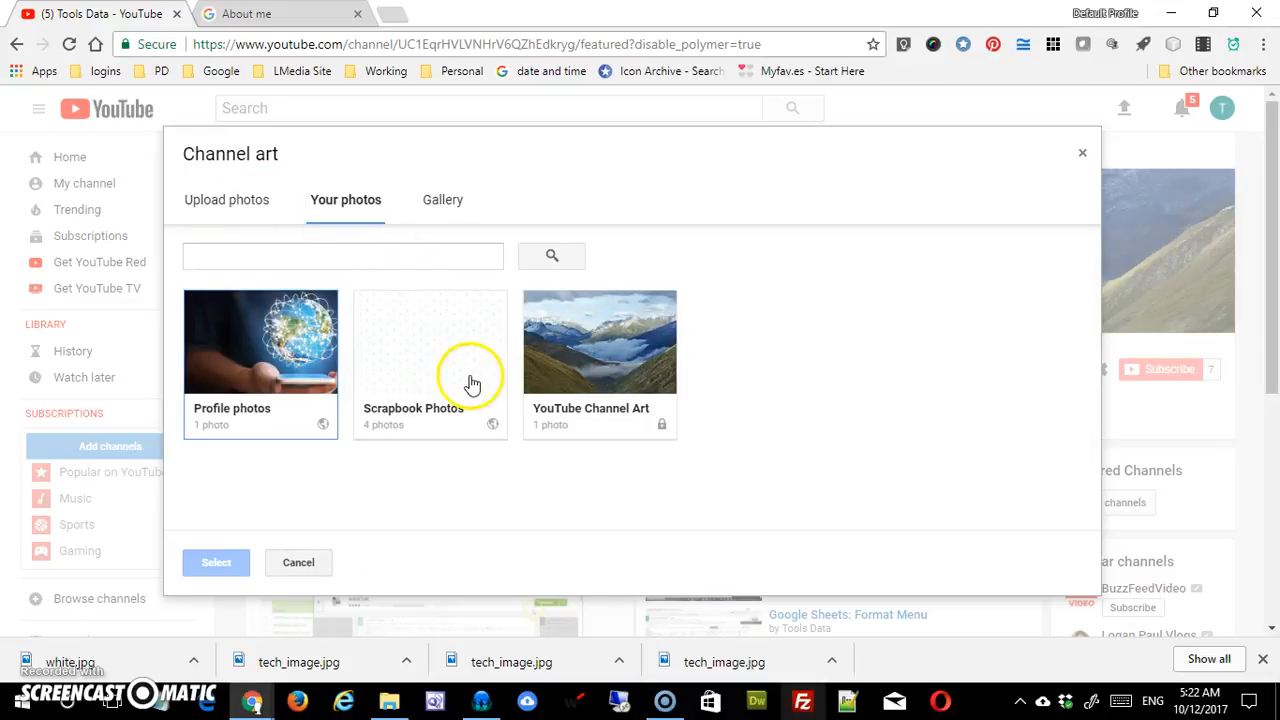
pyautogui.click(438, 213)
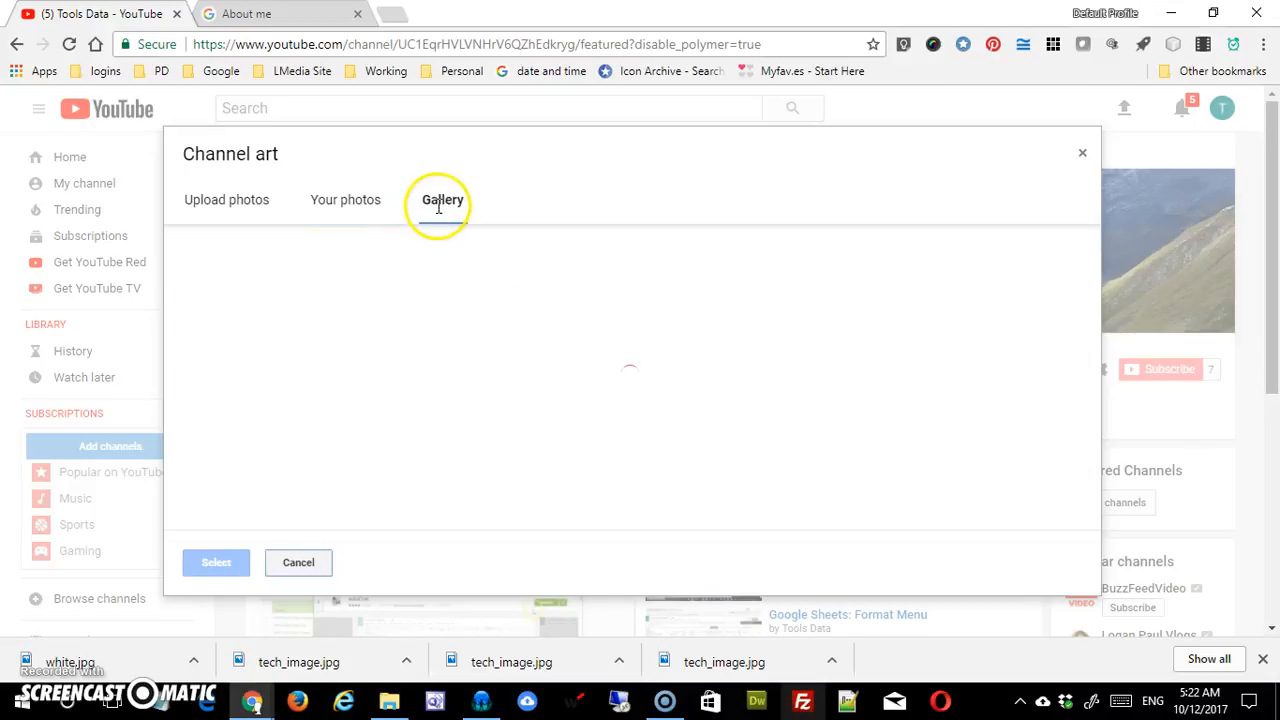
pyautogui.moveTo(1097, 345)
pyautogui.mouseDown()
pyautogui.moveTo(1103, 486)
pyautogui.moveTo(1088, 305)
pyautogui.moveTo(1072, 514)
pyautogui.moveTo(1074, 340)
pyautogui.mouseUp()
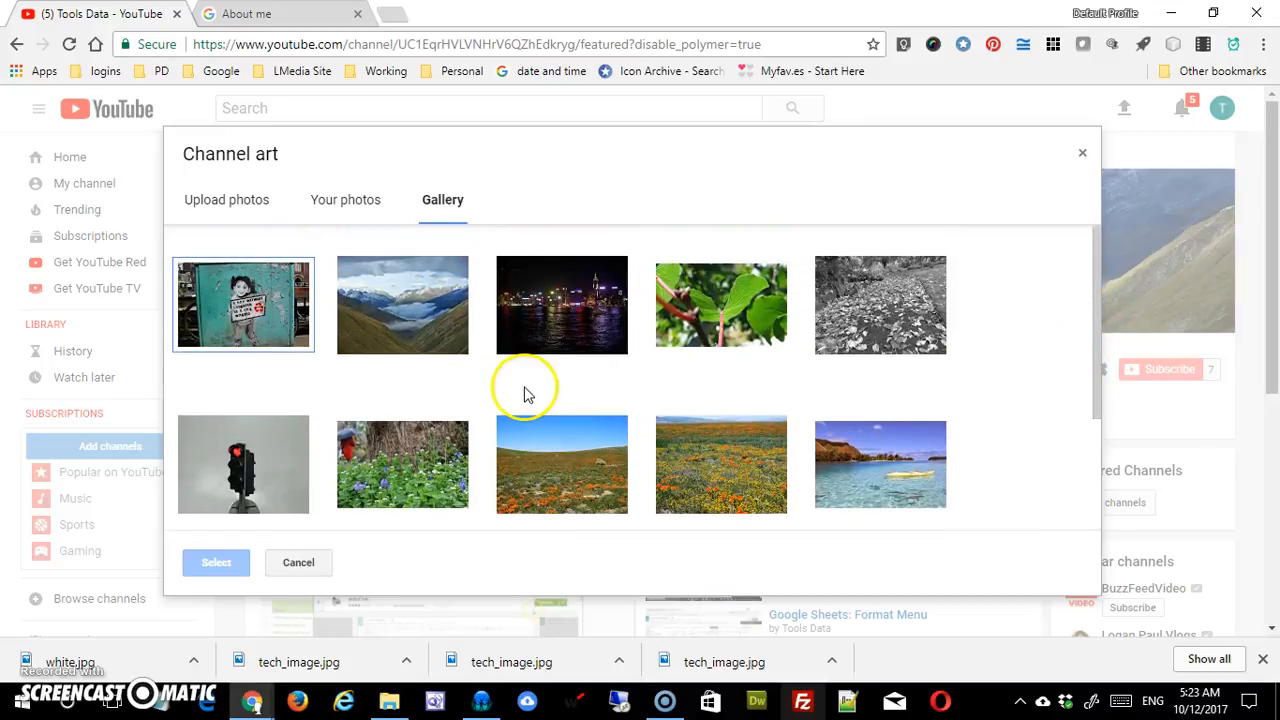
pyautogui.click(588, 430)
pyautogui.click(566, 323)
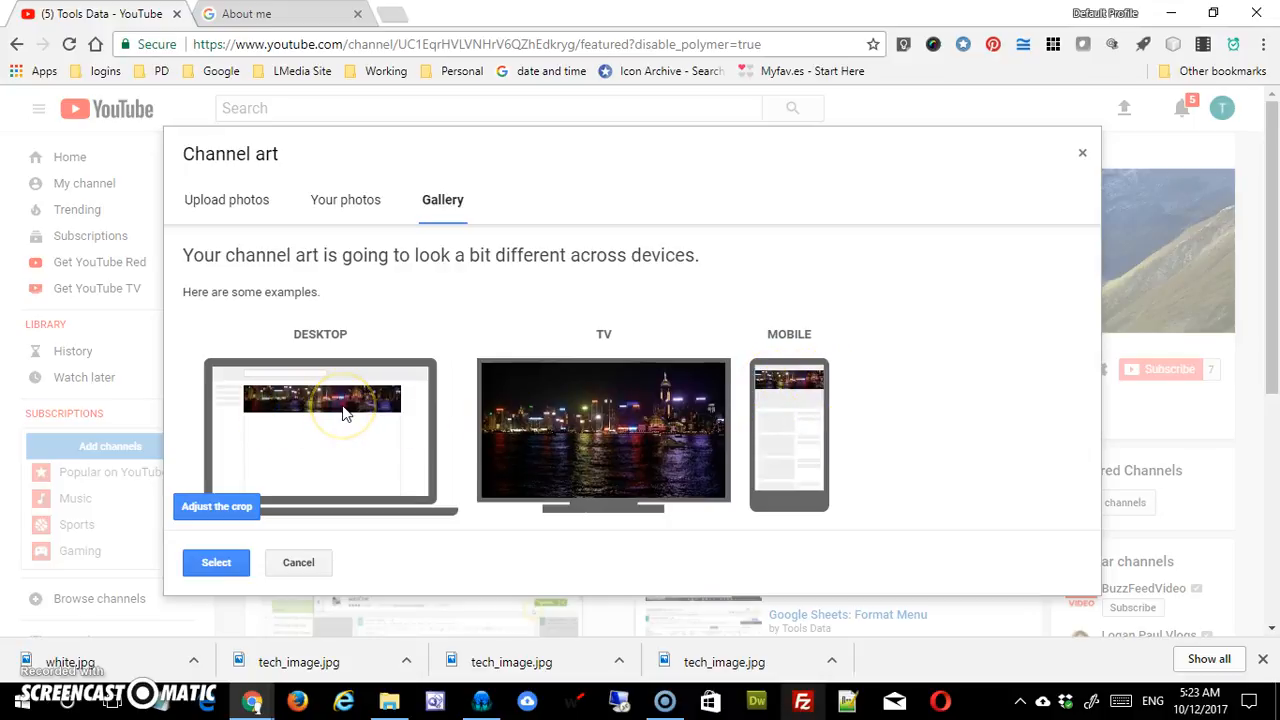
# Move the channel art crop up onto the lit skyline, preview it across devices, and apply it as the banner
pyautogui.click(192, 507)
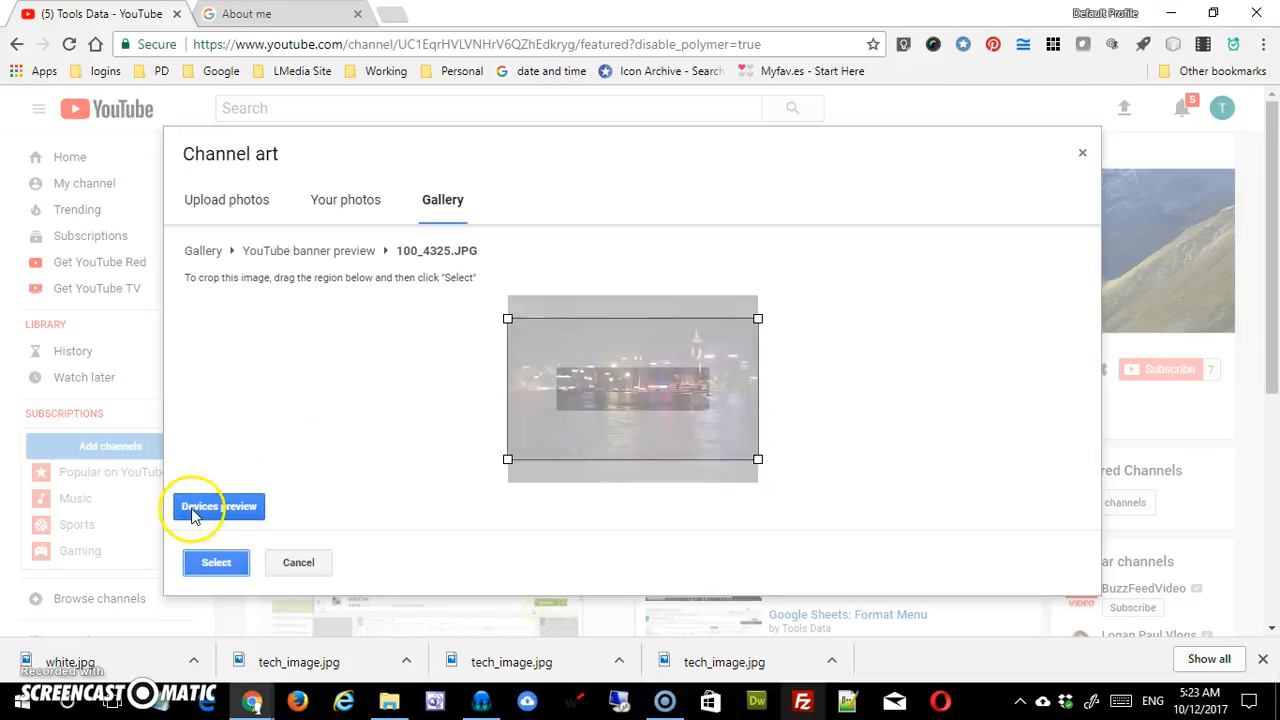
pyautogui.moveTo(726, 446); pyautogui.dragTo(728, 404)
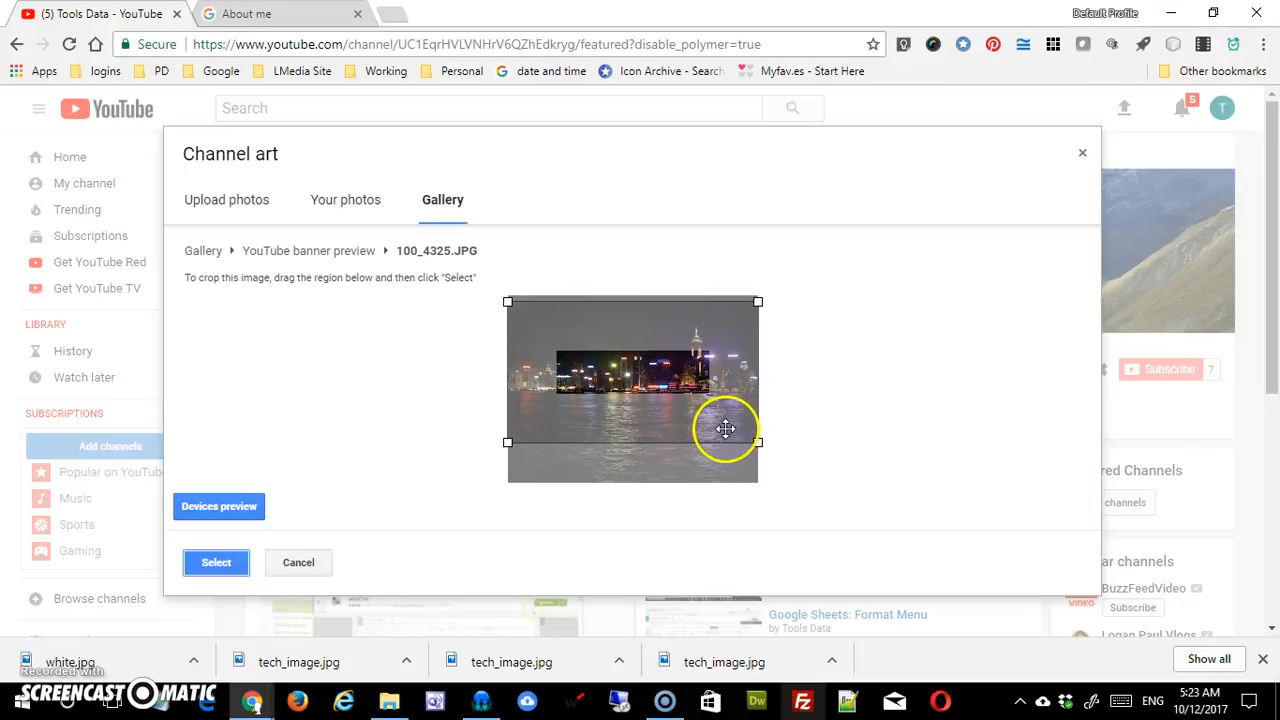
pyautogui.moveTo(666, 406)
pyautogui.mouseDown()
pyautogui.moveTo(666, 391)
pyautogui.moveTo(674, 400)
pyautogui.mouseUp()
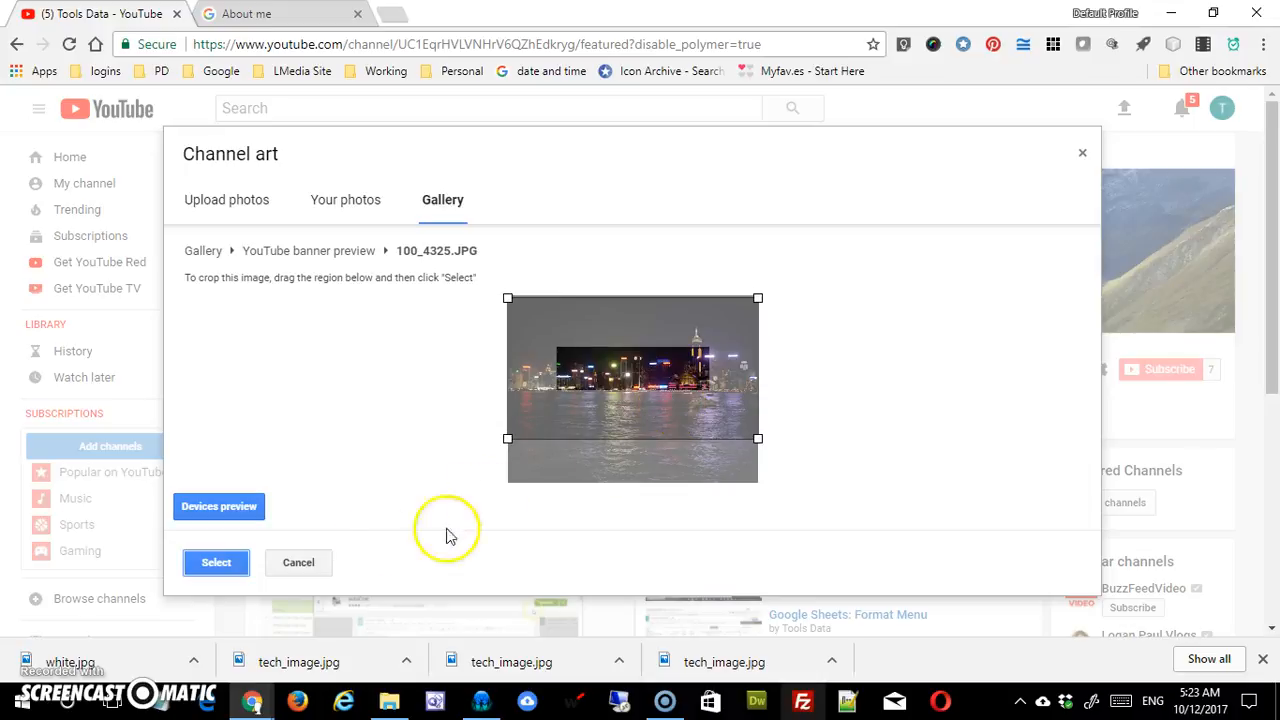
pyautogui.click(236, 514)
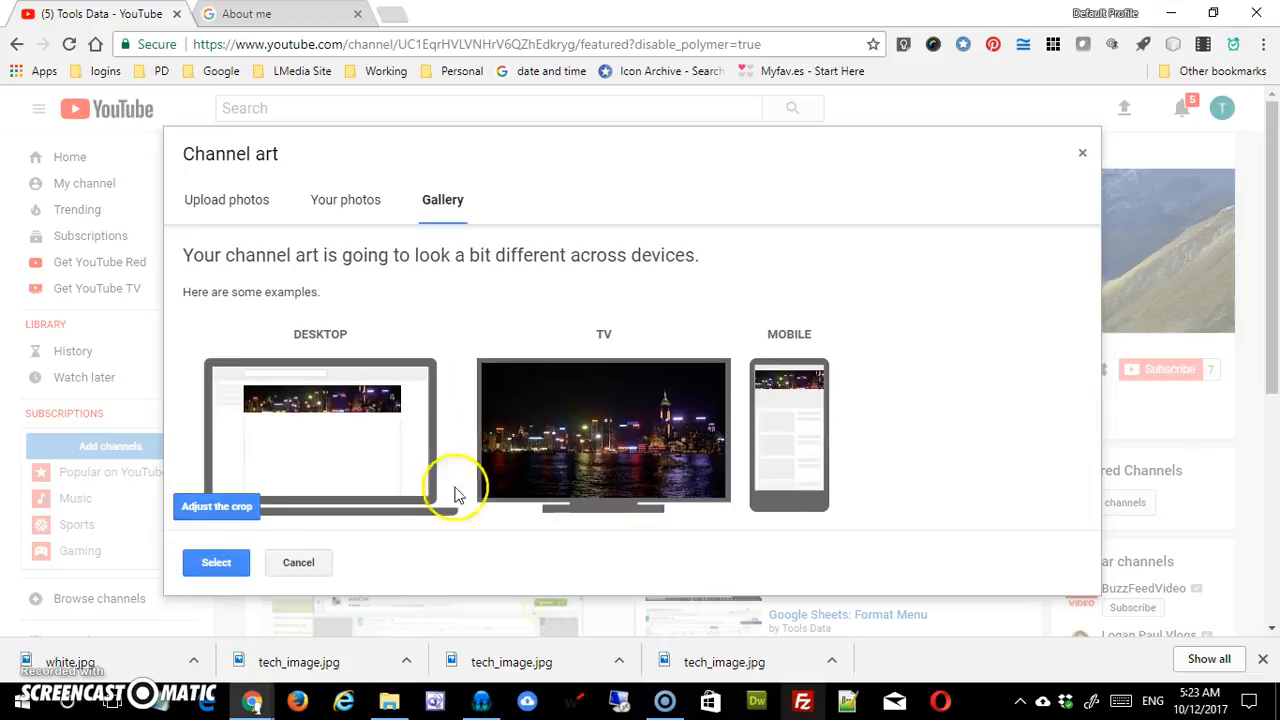
pyautogui.click(216, 563)
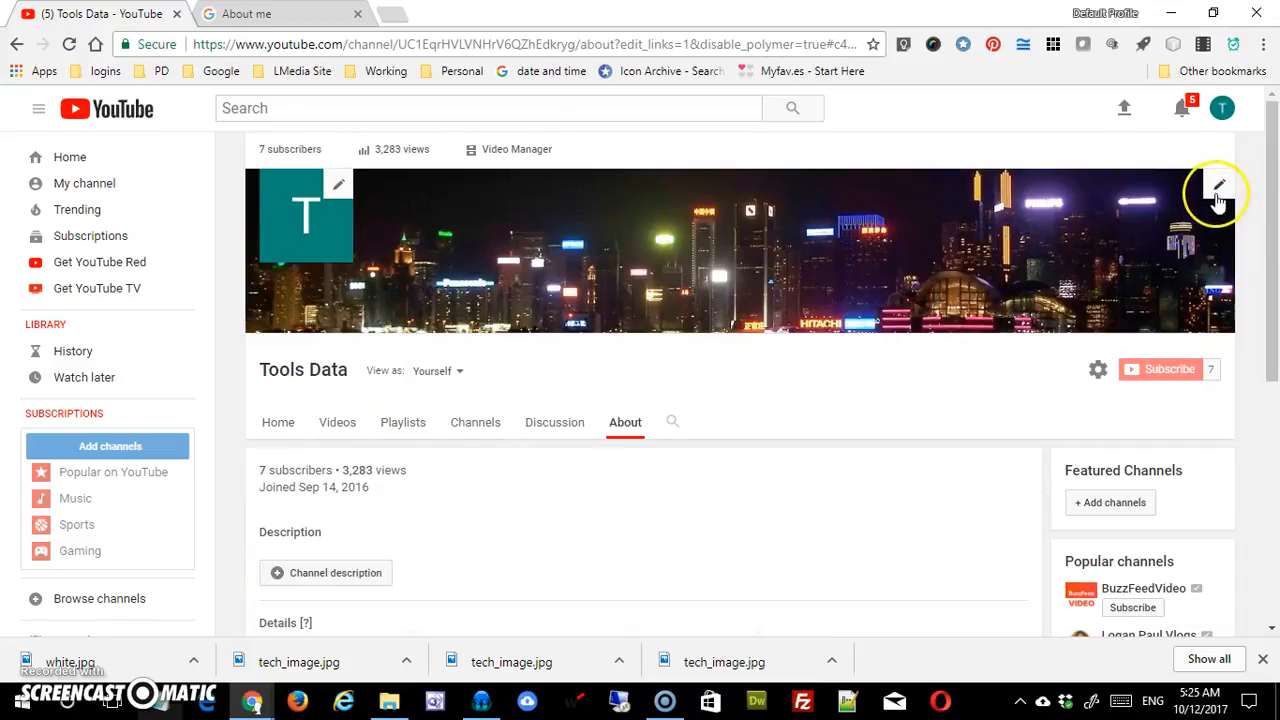
# Edit the channel links to overlay the first 2 custom links on the channel art, and add a blank custom link entry
pyautogui.click(1218, 192)
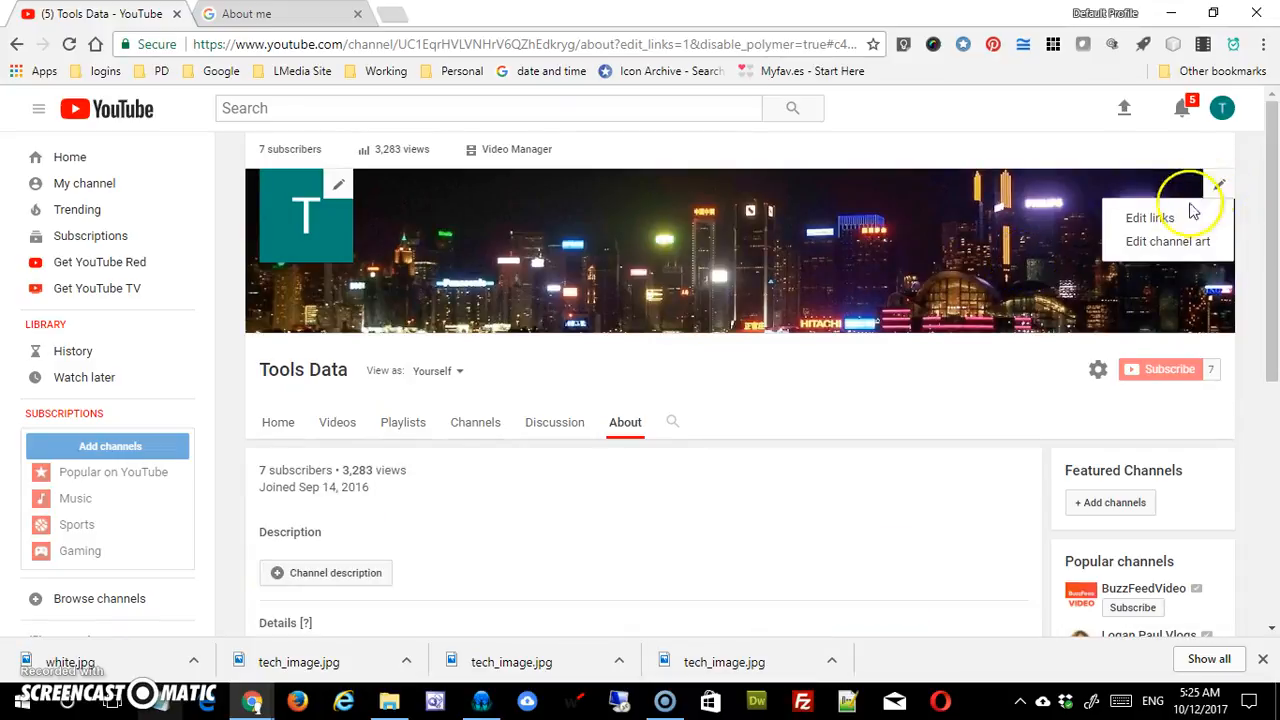
pyautogui.click(1150, 218)
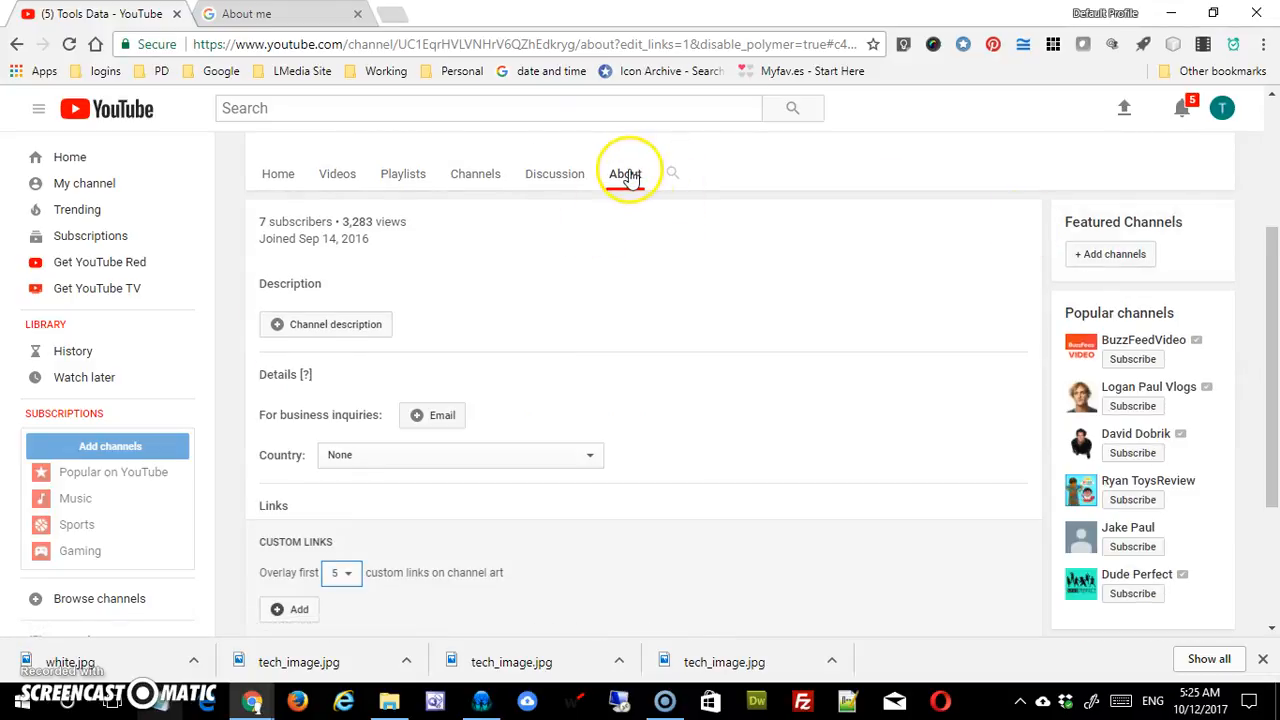
pyautogui.scroll(-3, 666, 286)
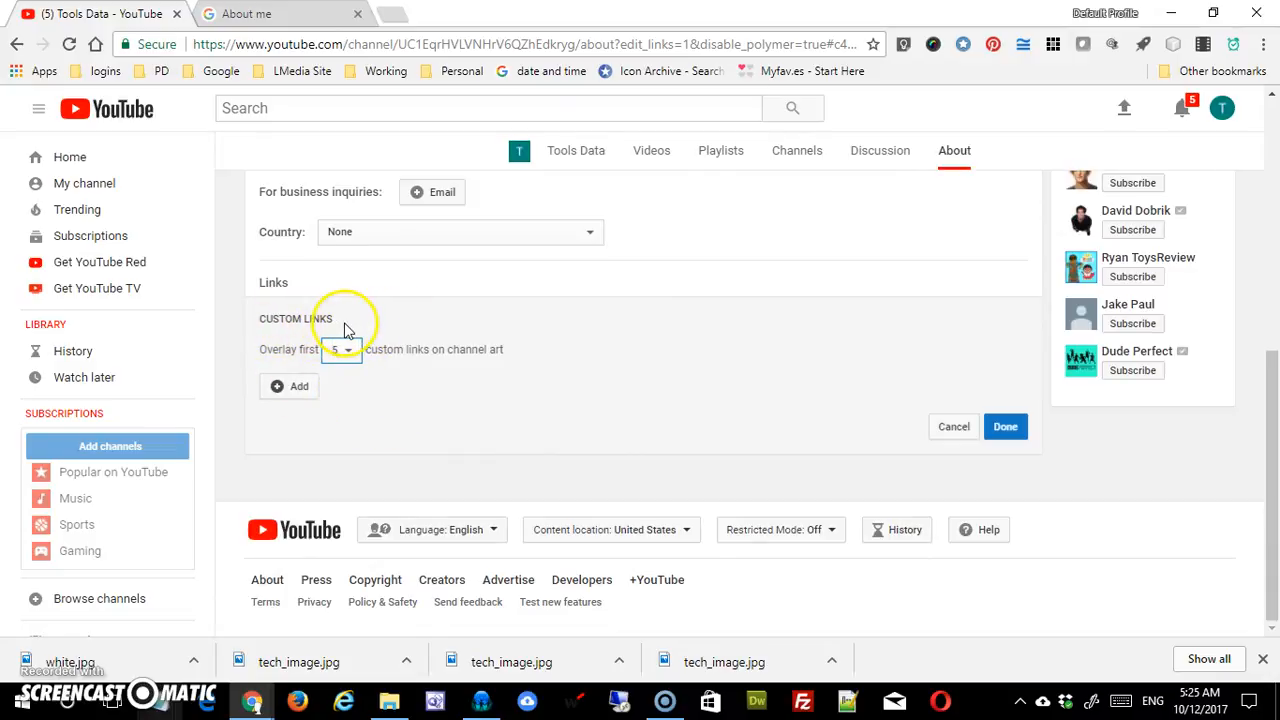
pyautogui.click(350, 355)
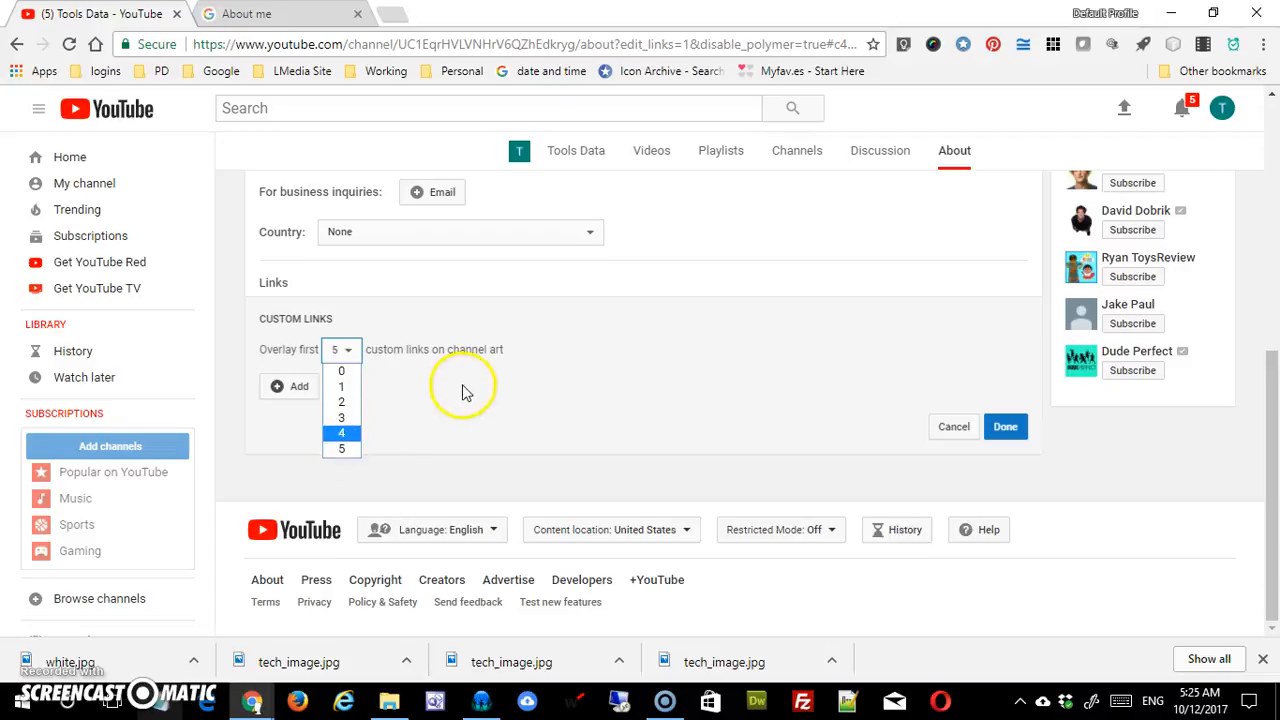
pyautogui.click(343, 402)
pyautogui.click(297, 398)
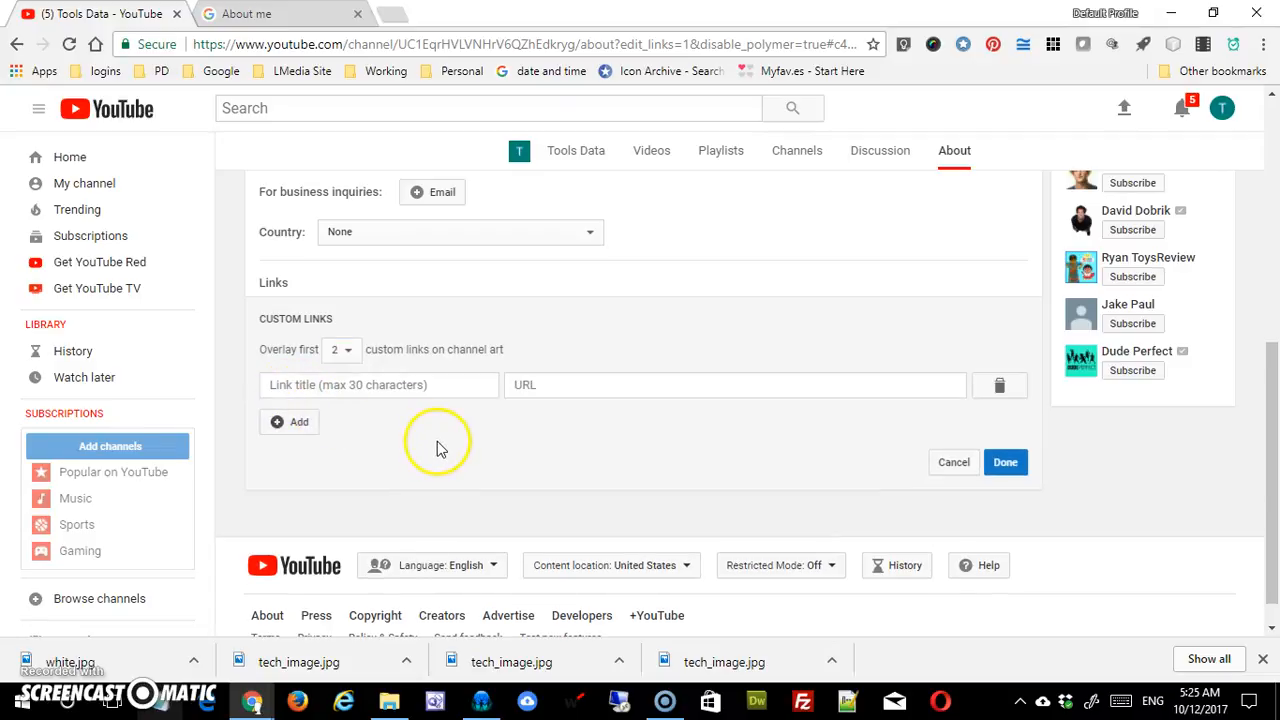
pyautogui.click(459, 388)
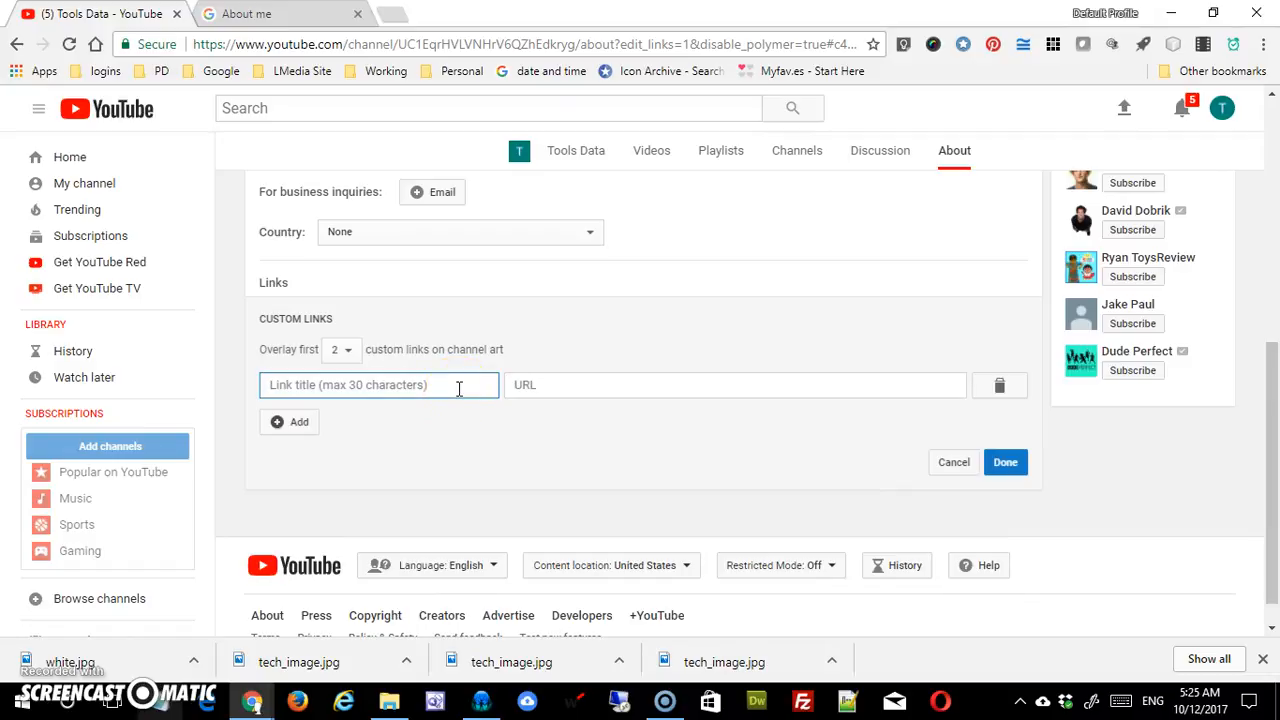
pyautogui.press('Tab')
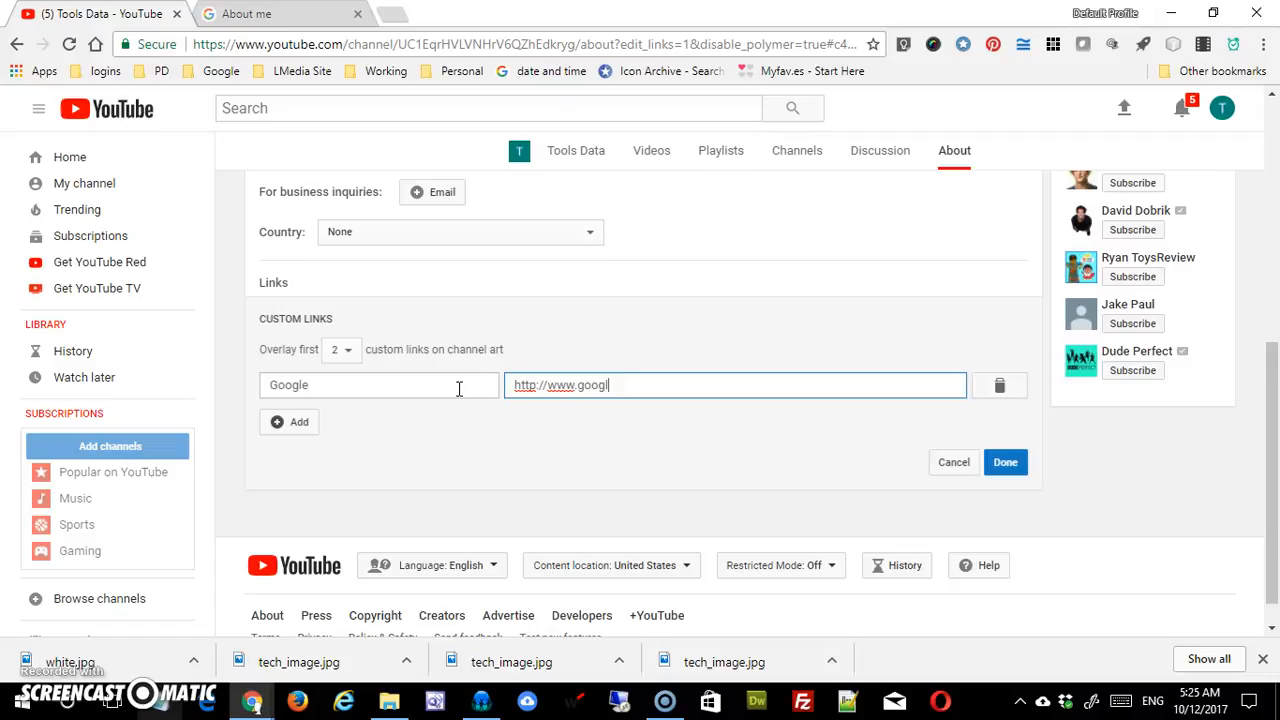
pyautogui.click(1005, 463)
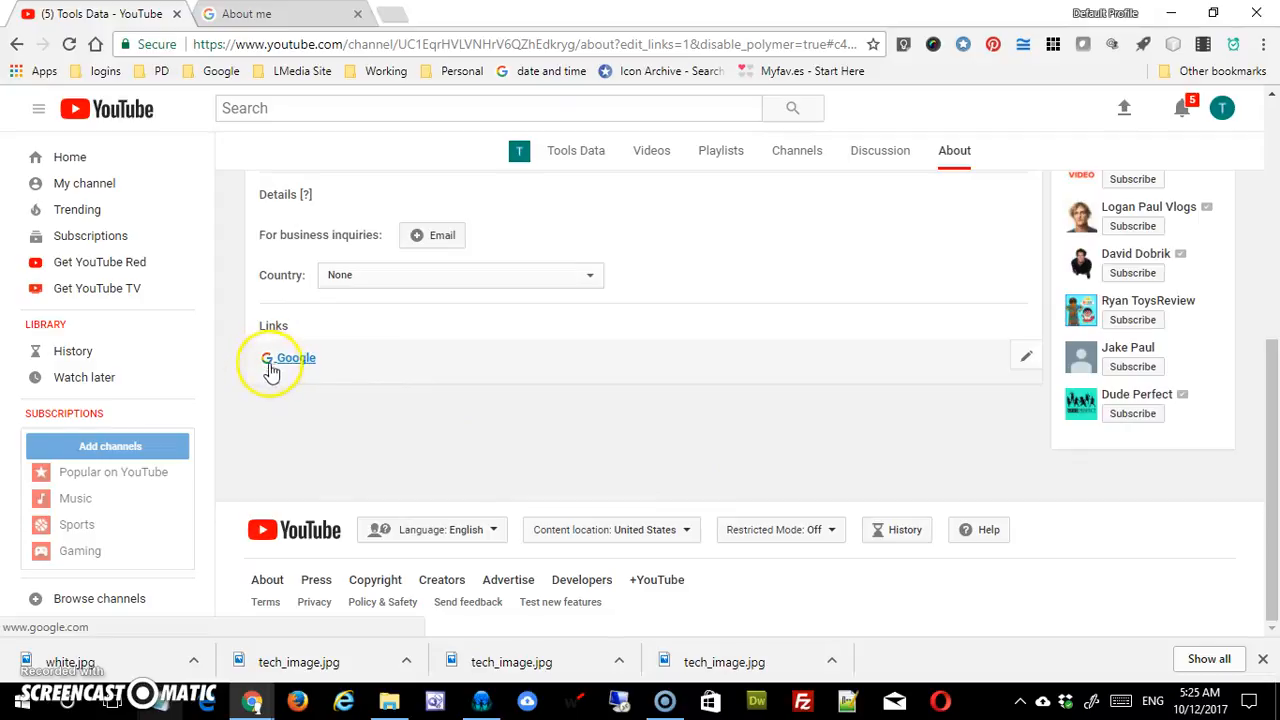
pyautogui.scroll(5, 477, 366)
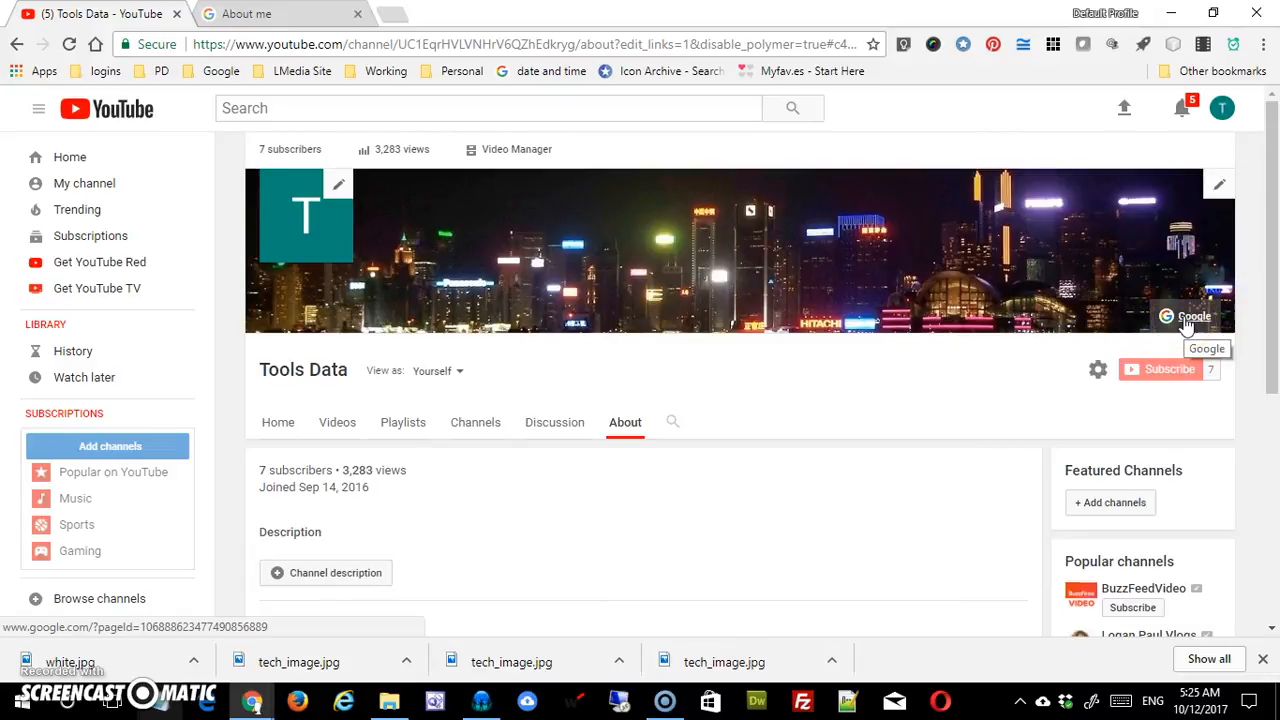
pyautogui.click(1180, 318)
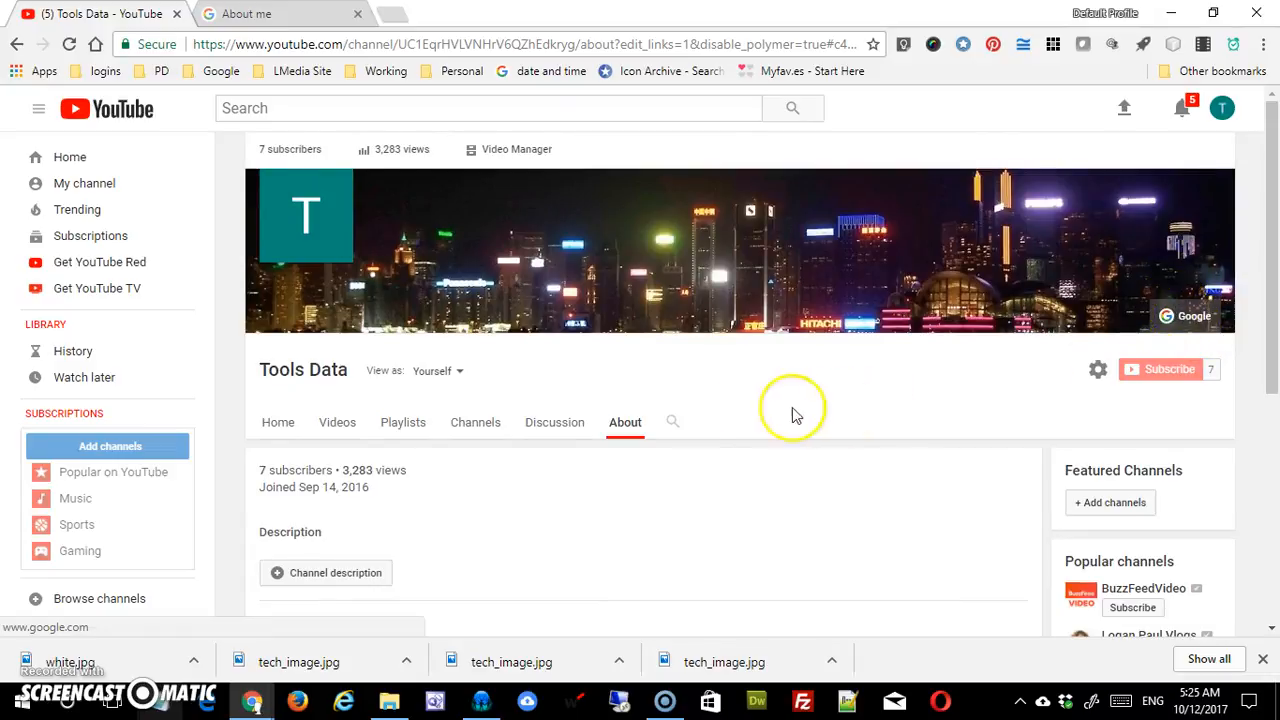
pyautogui.scroll(-5, 569, 460)
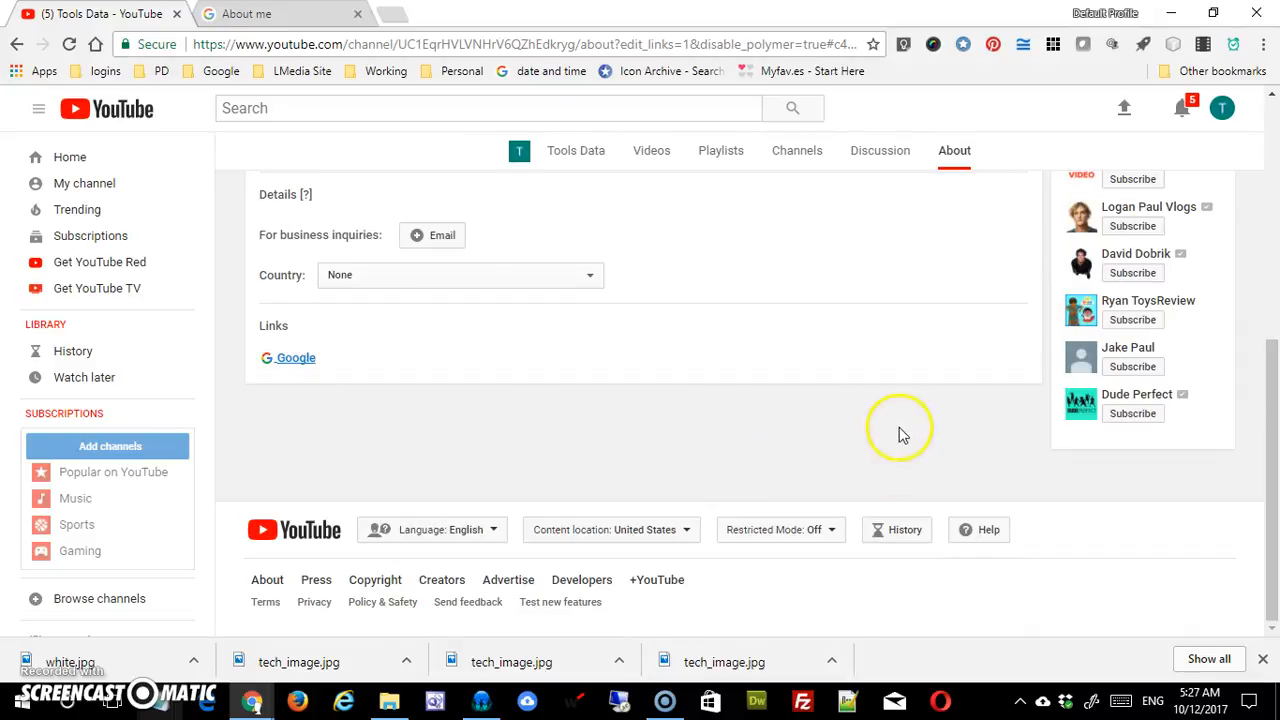
pyautogui.click(1025, 360)
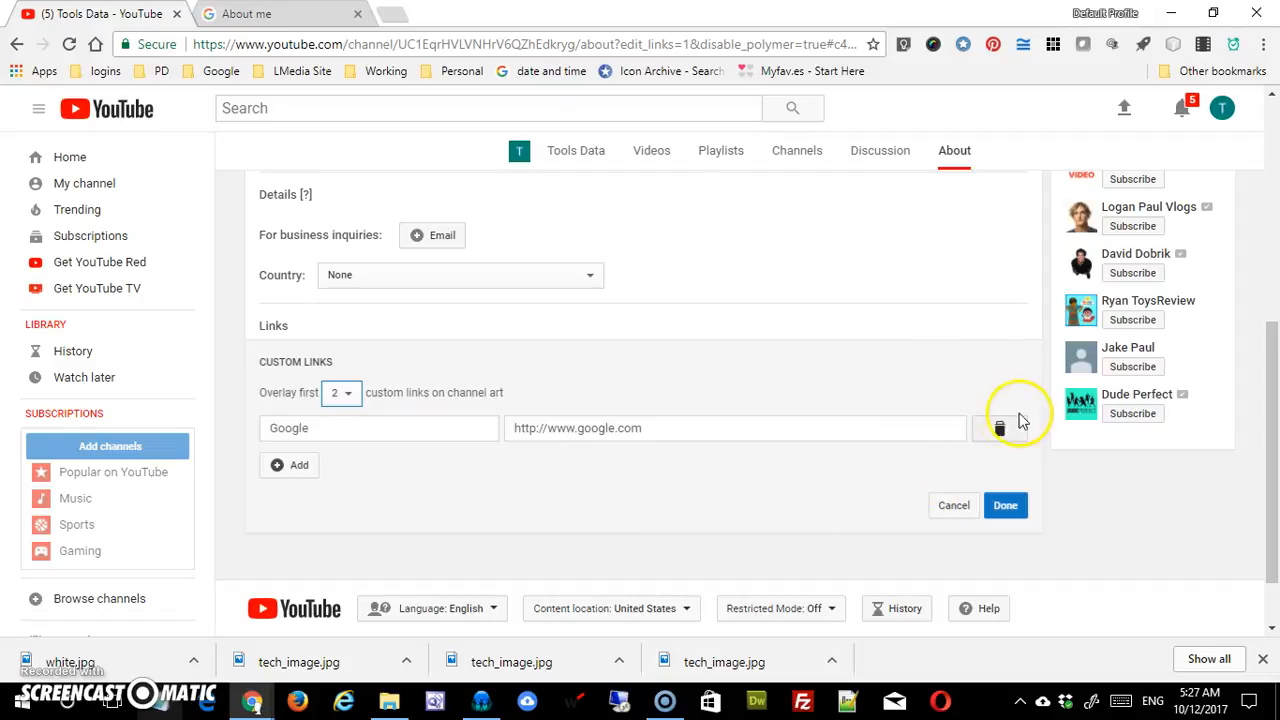
pyautogui.click(294, 464)
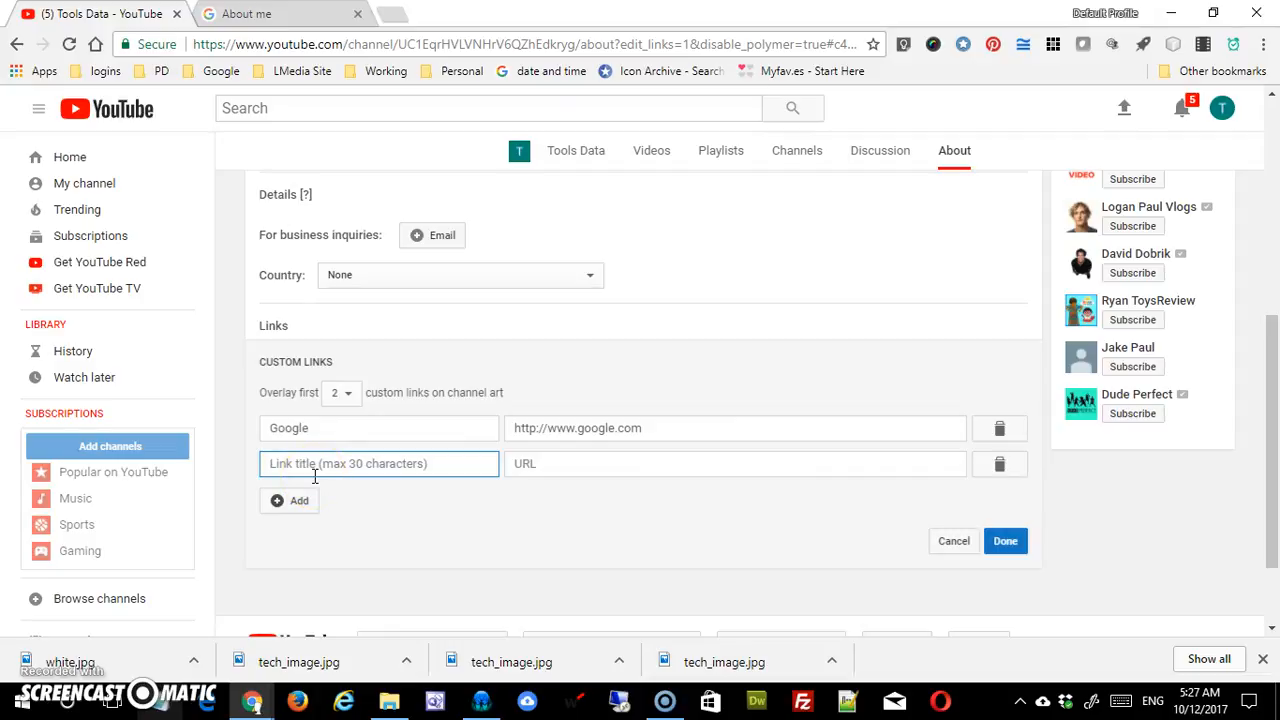
pyautogui.press('Tab')
pyautogui.write('ht')
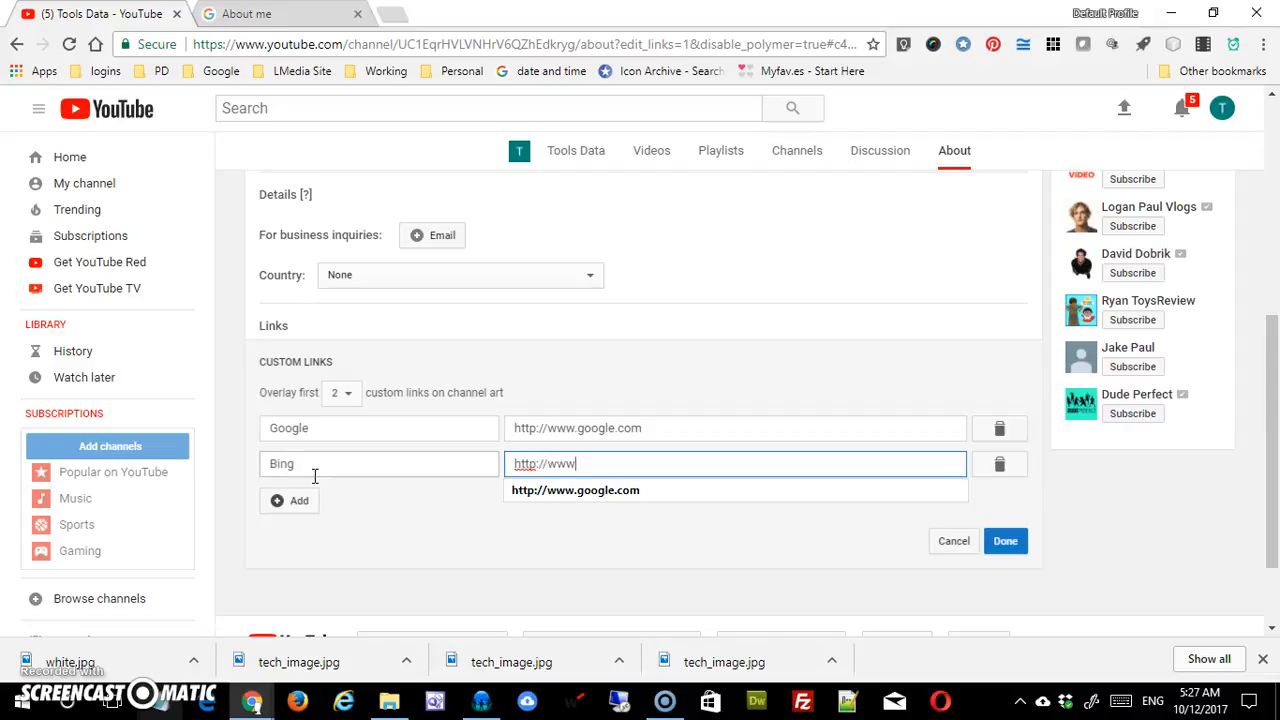
pyautogui.write('tp://www.bing.com')
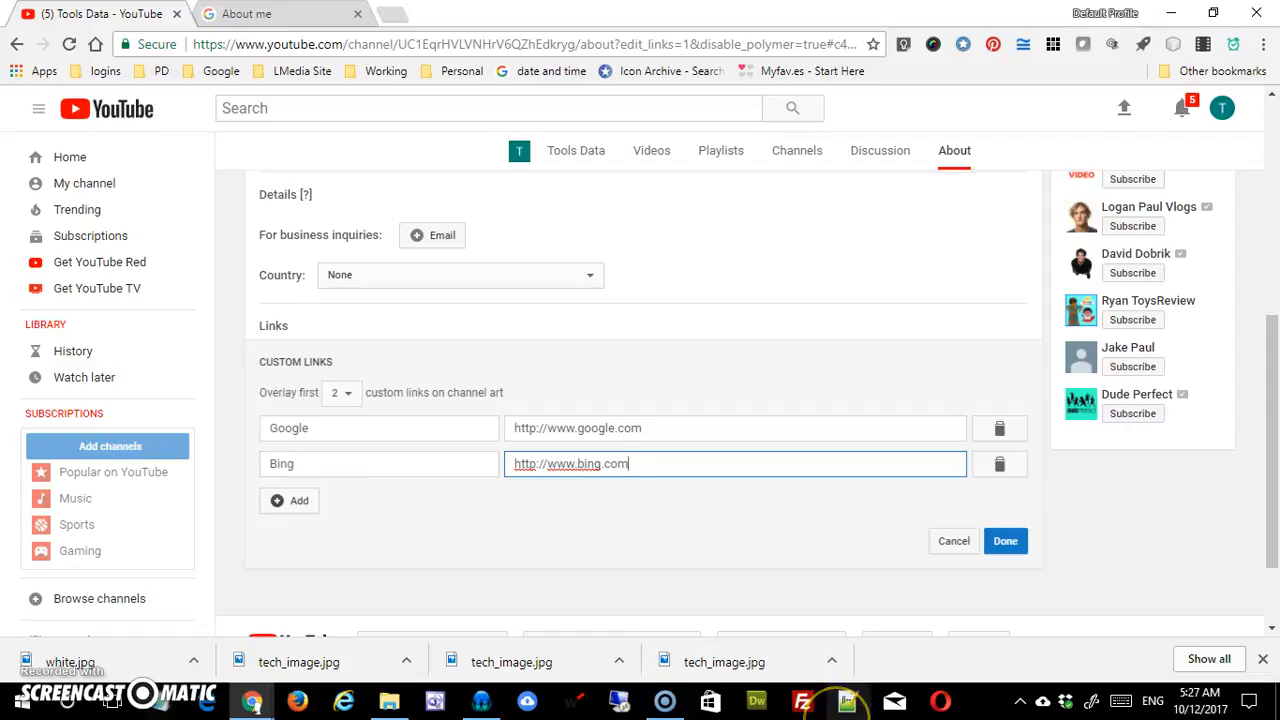
pyautogui.press('Return')
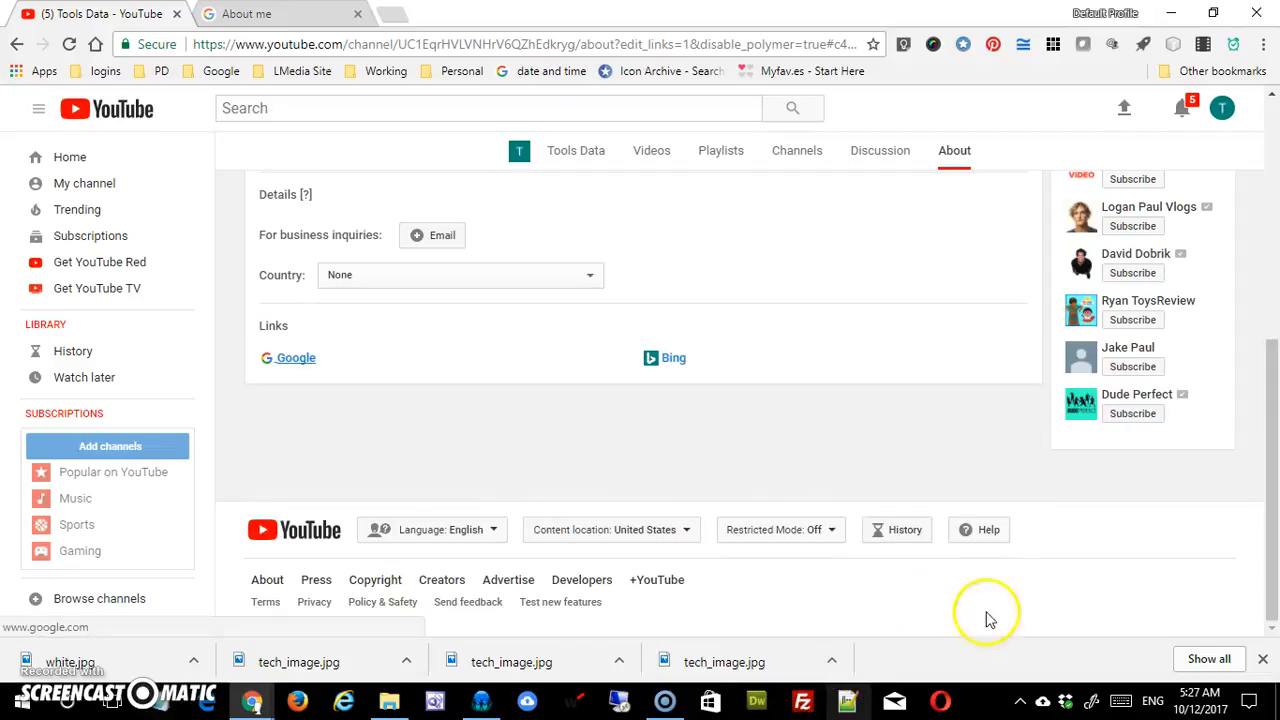
pyautogui.scroll(4, 786, 389)
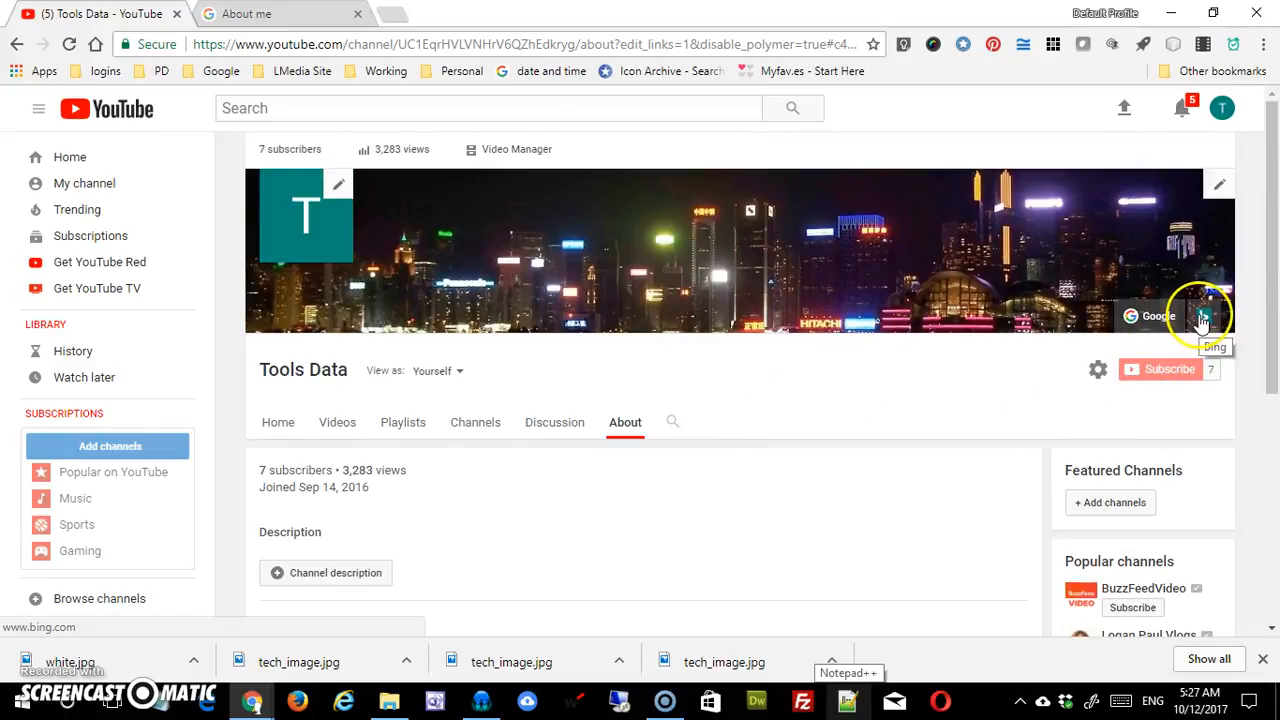
pyautogui.scroll(-5, 780, 571)
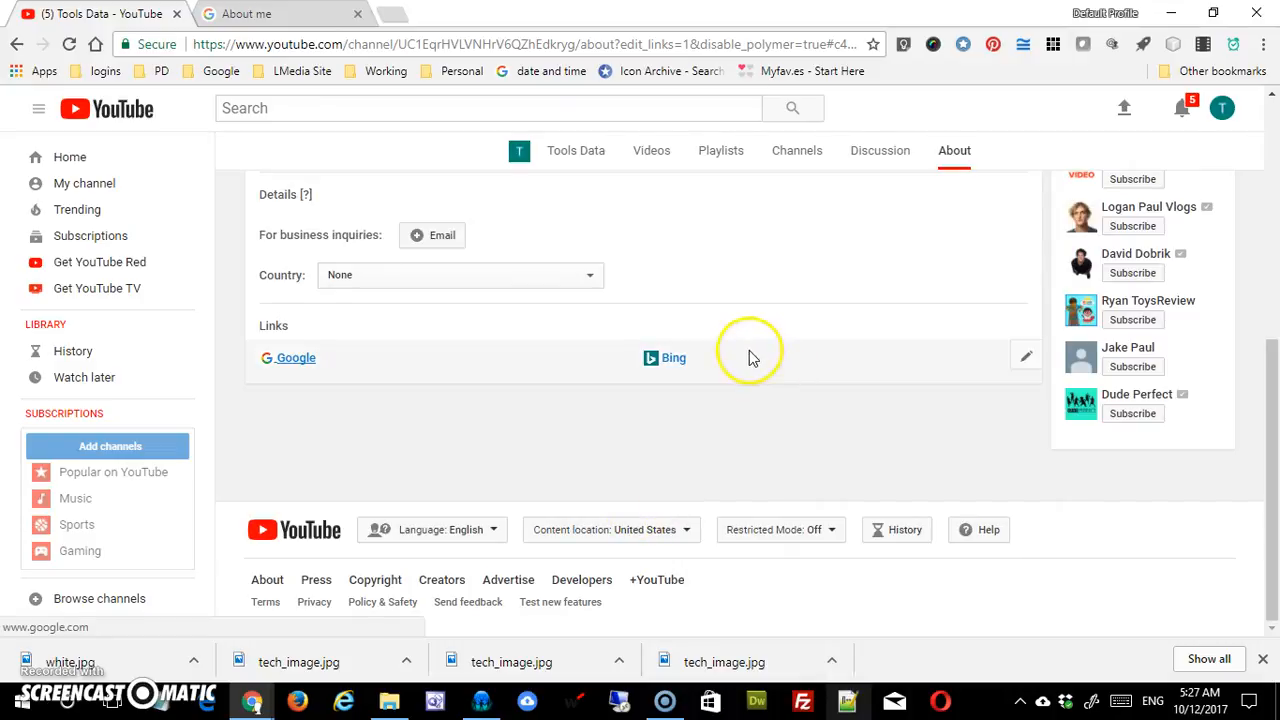
pyautogui.click(1028, 356)
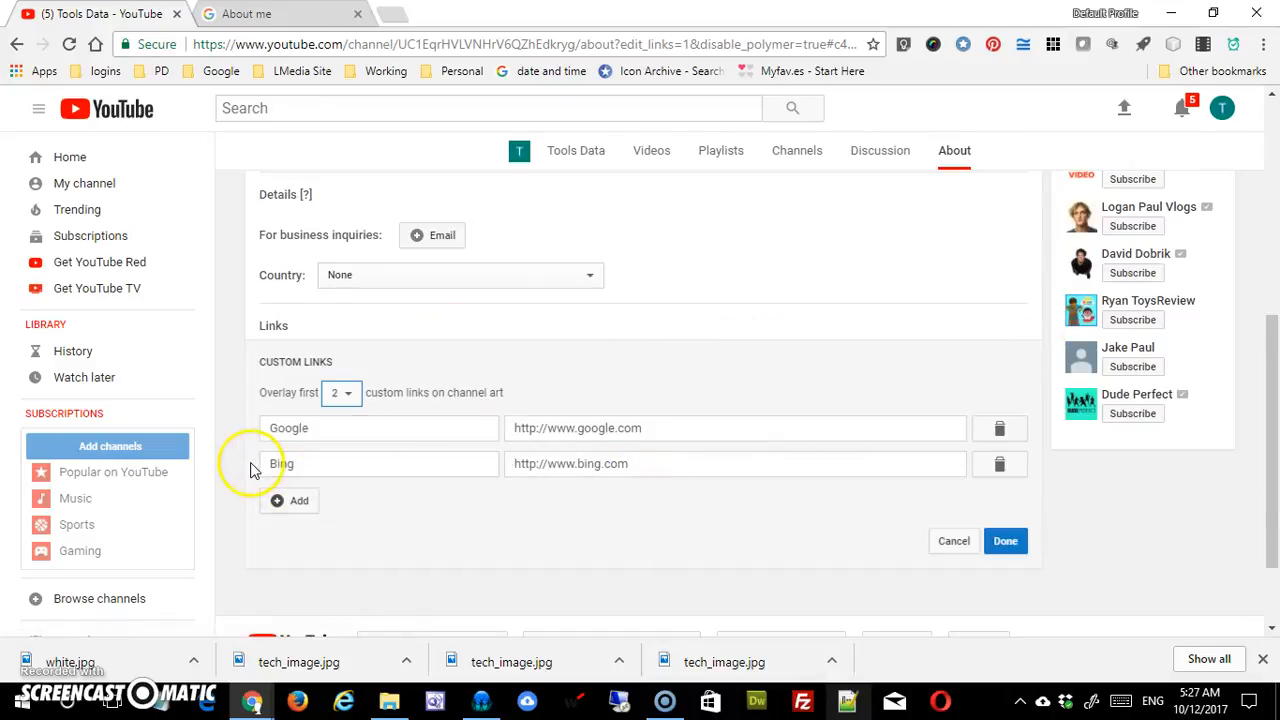
pyautogui.click(303, 506)
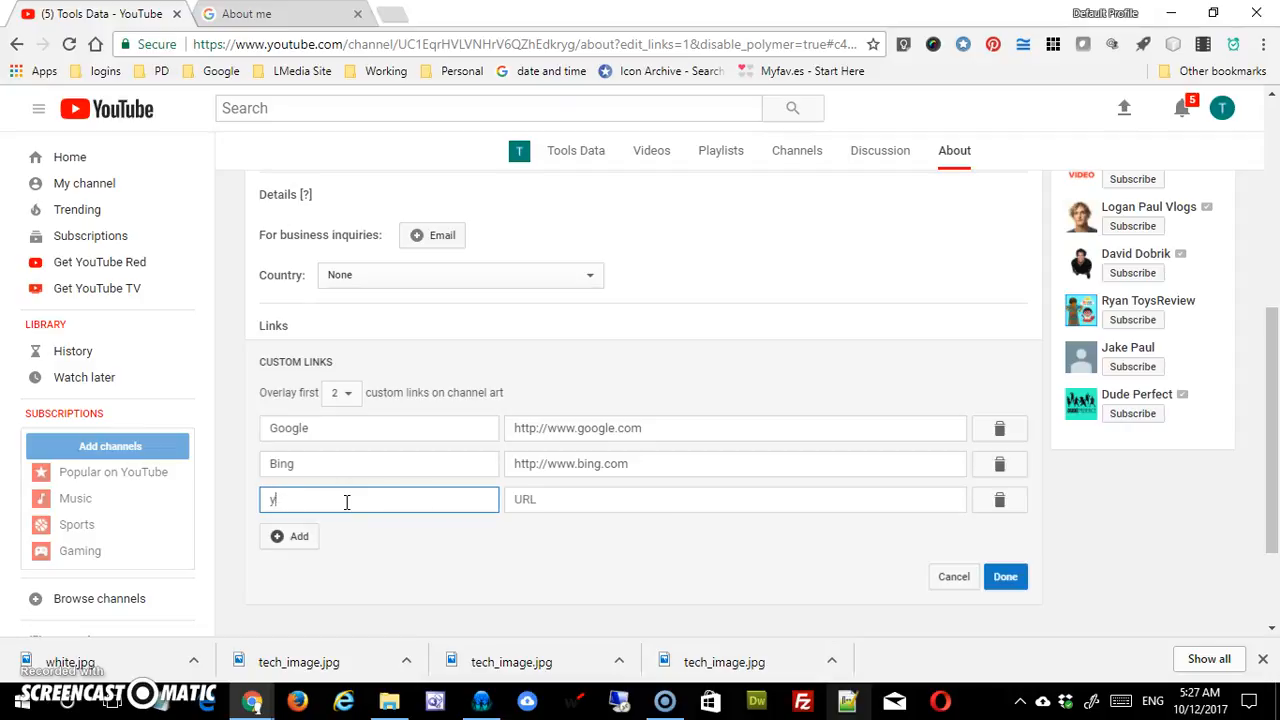
pyautogui.press('Tab')
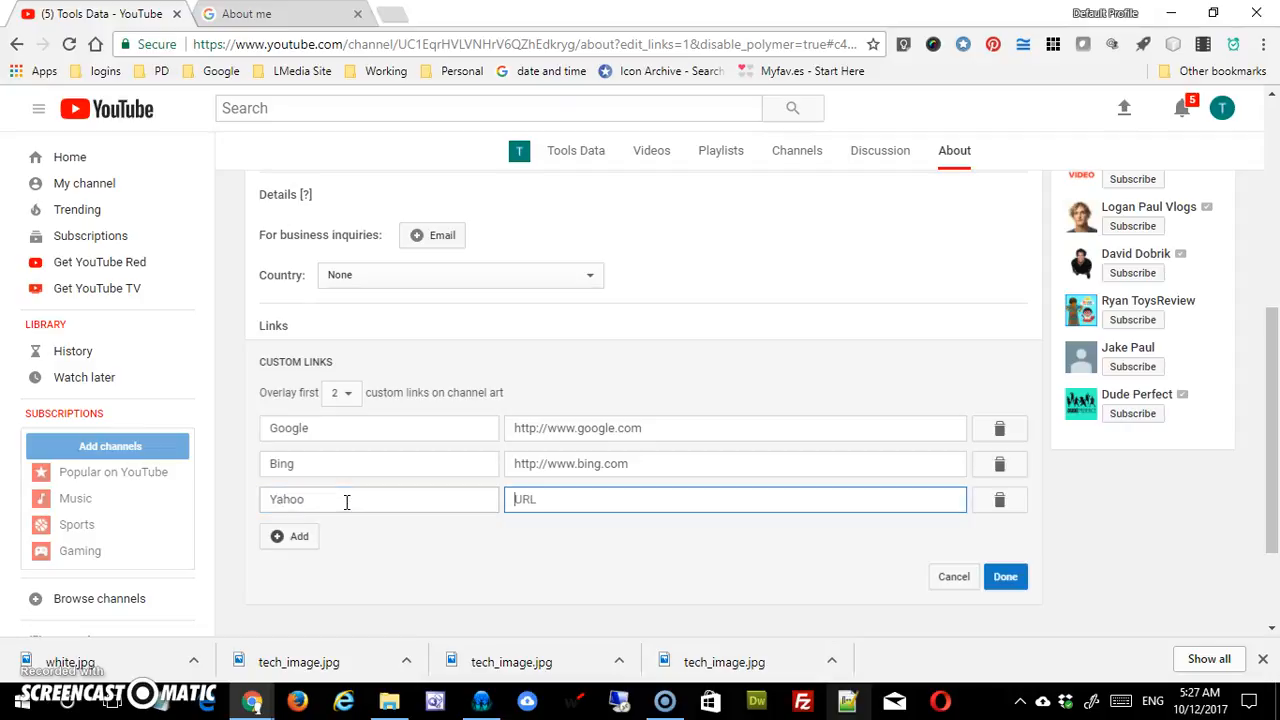
pyautogui.write('http')
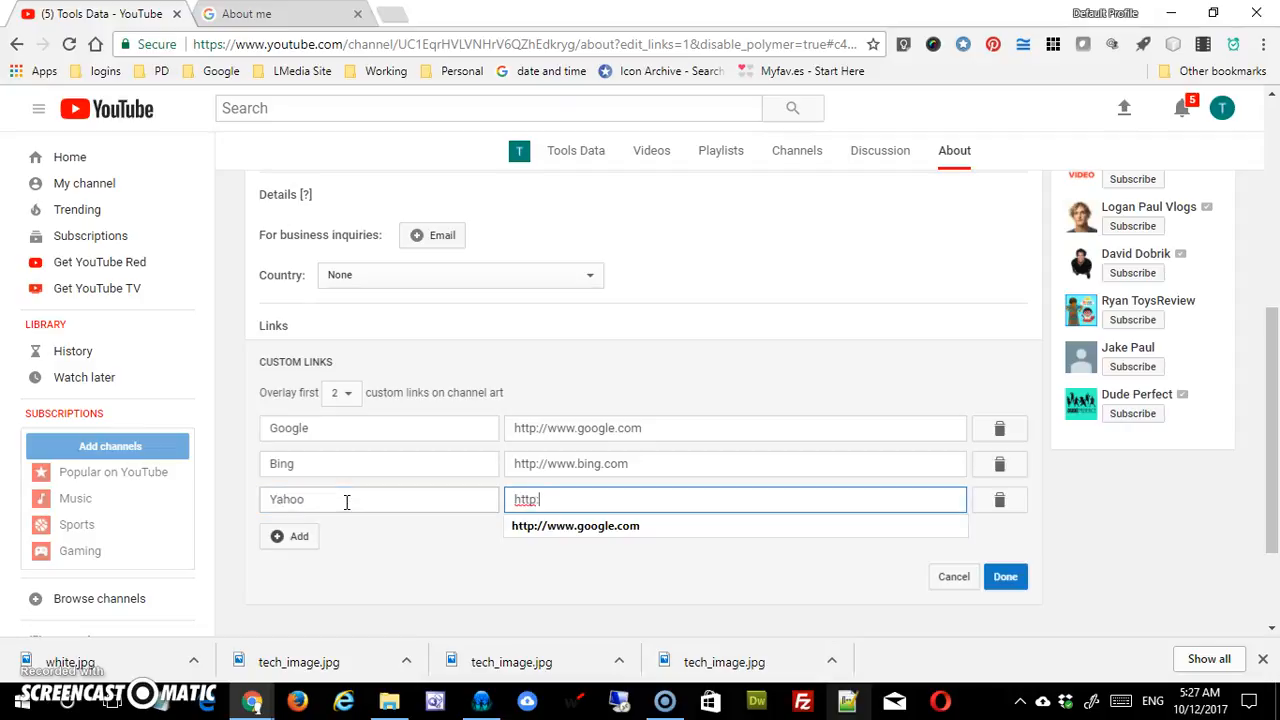
pyautogui.write('://www.yahoo.com')
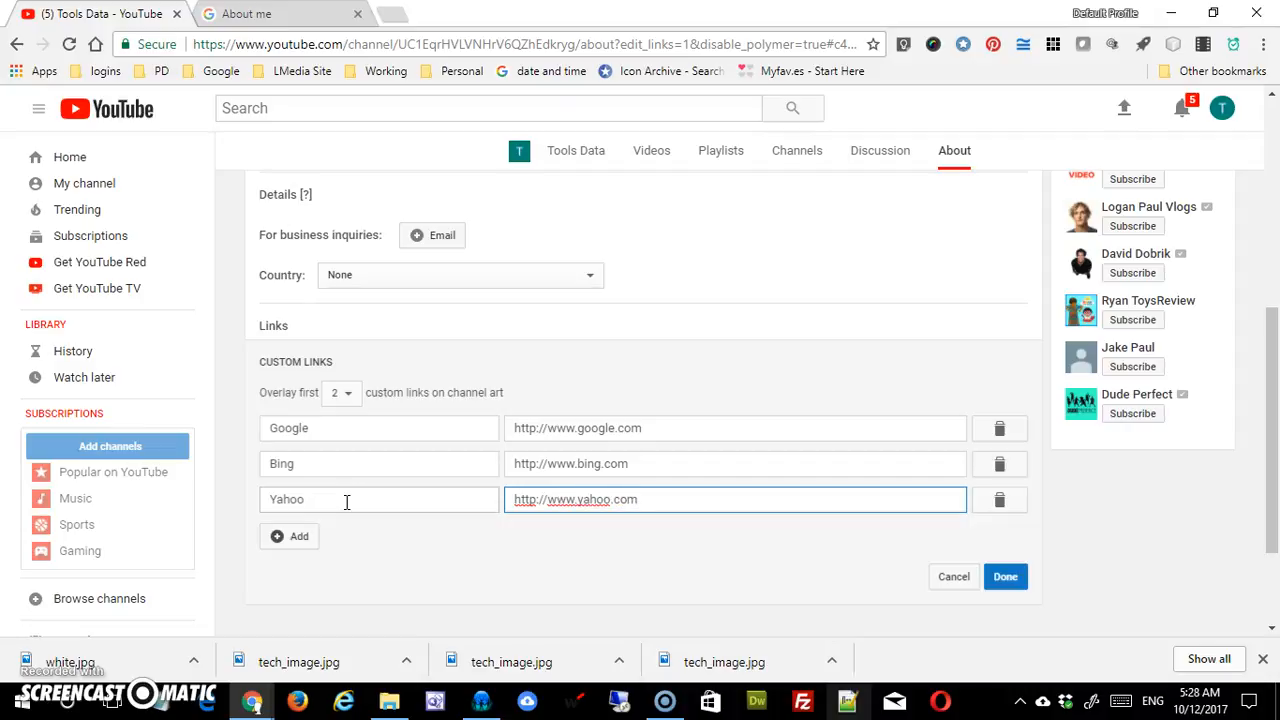
pyautogui.click(1005, 578)
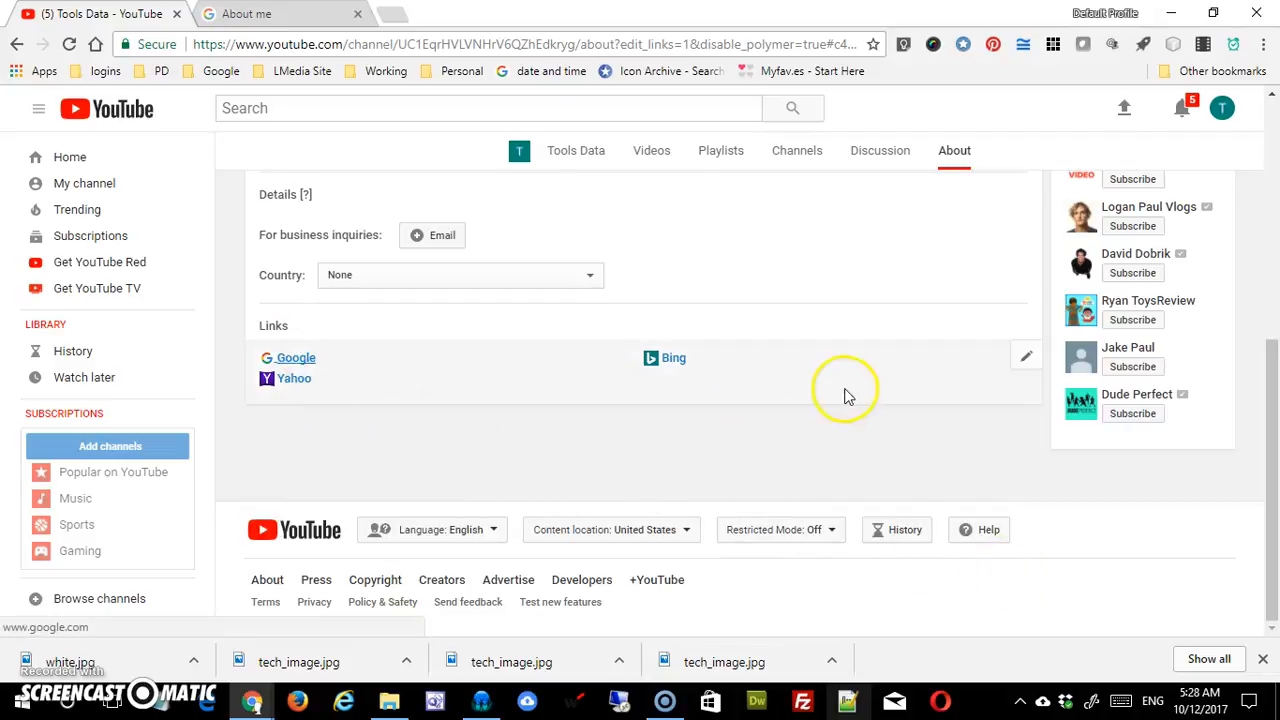
pyautogui.scroll(5, 846, 389)
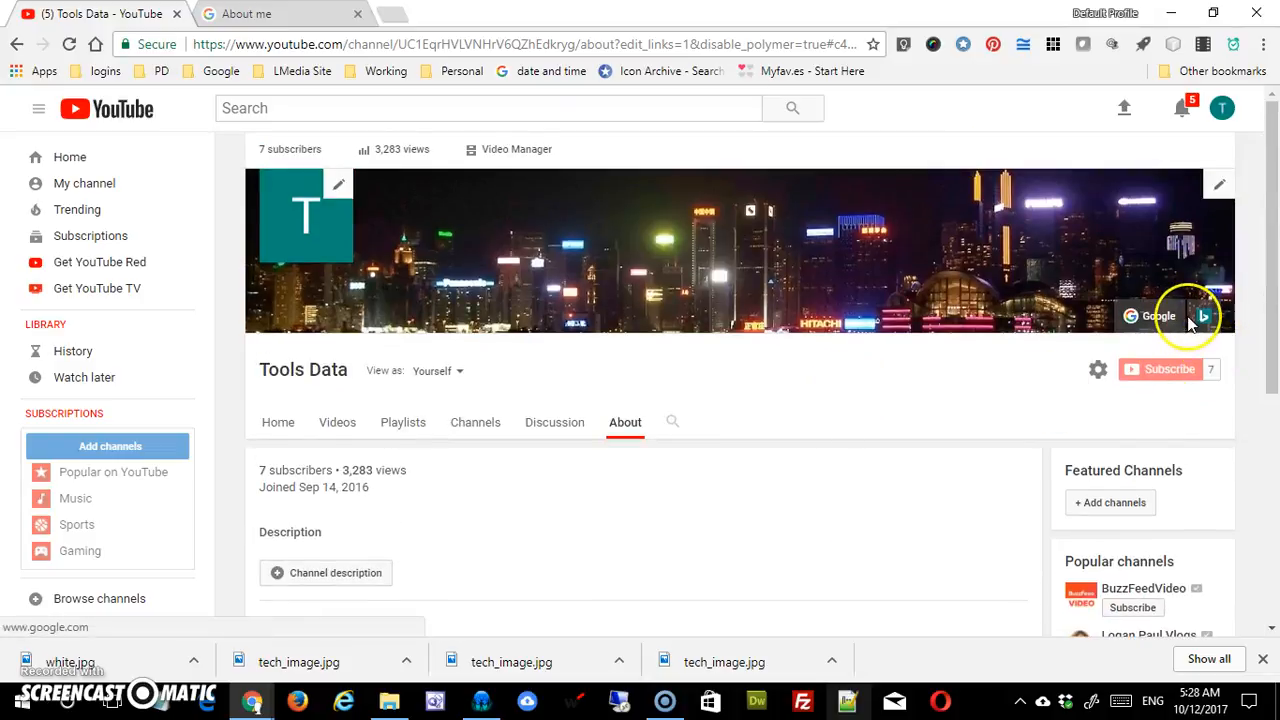
# Raise the number of custom links overlaid on the channel art to include Google, Bing and Yahoo, and save the change
pyautogui.scroll(-4, 677, 523)
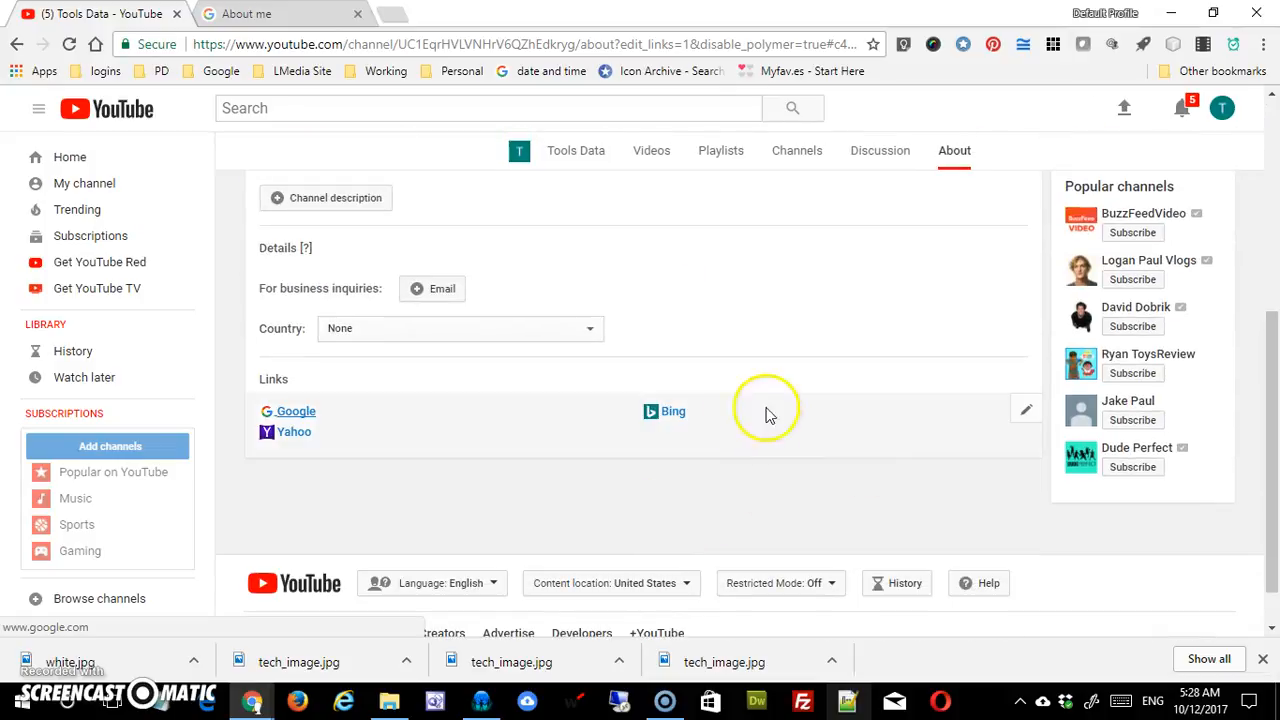
pyautogui.click(1021, 417)
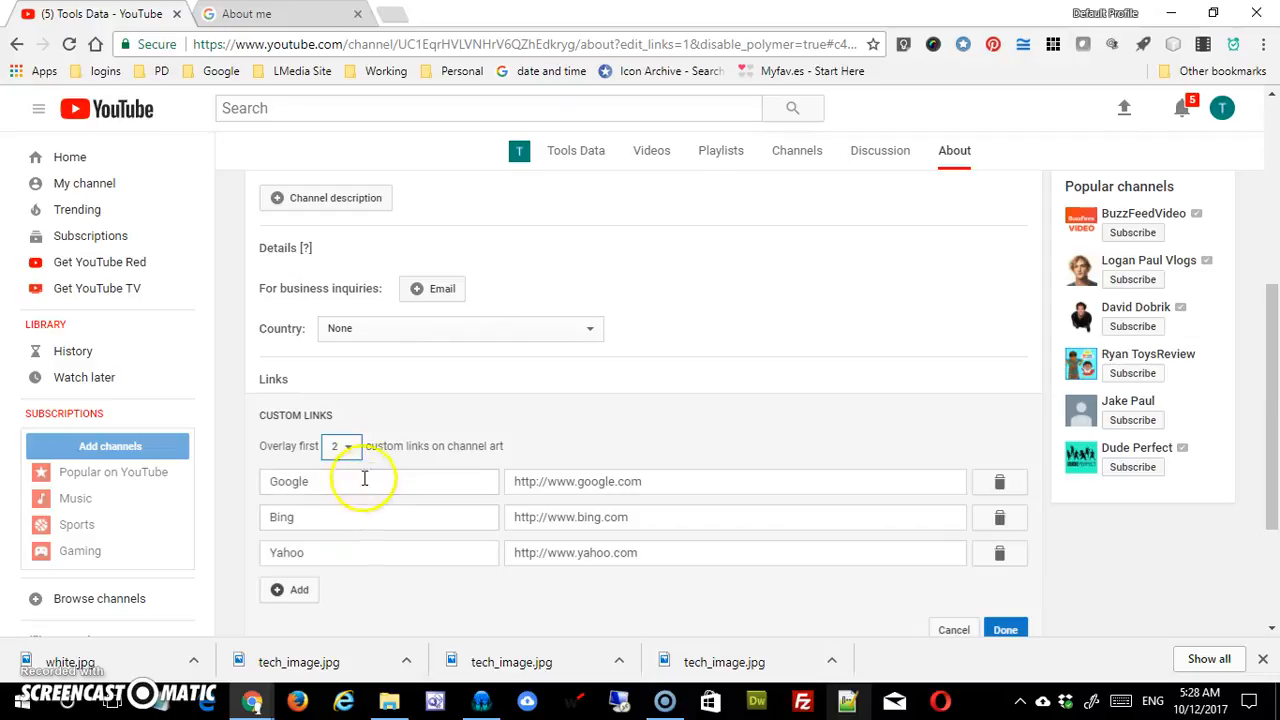
pyautogui.click(350, 447)
pyautogui.click(342, 515)
pyautogui.click(1010, 632)
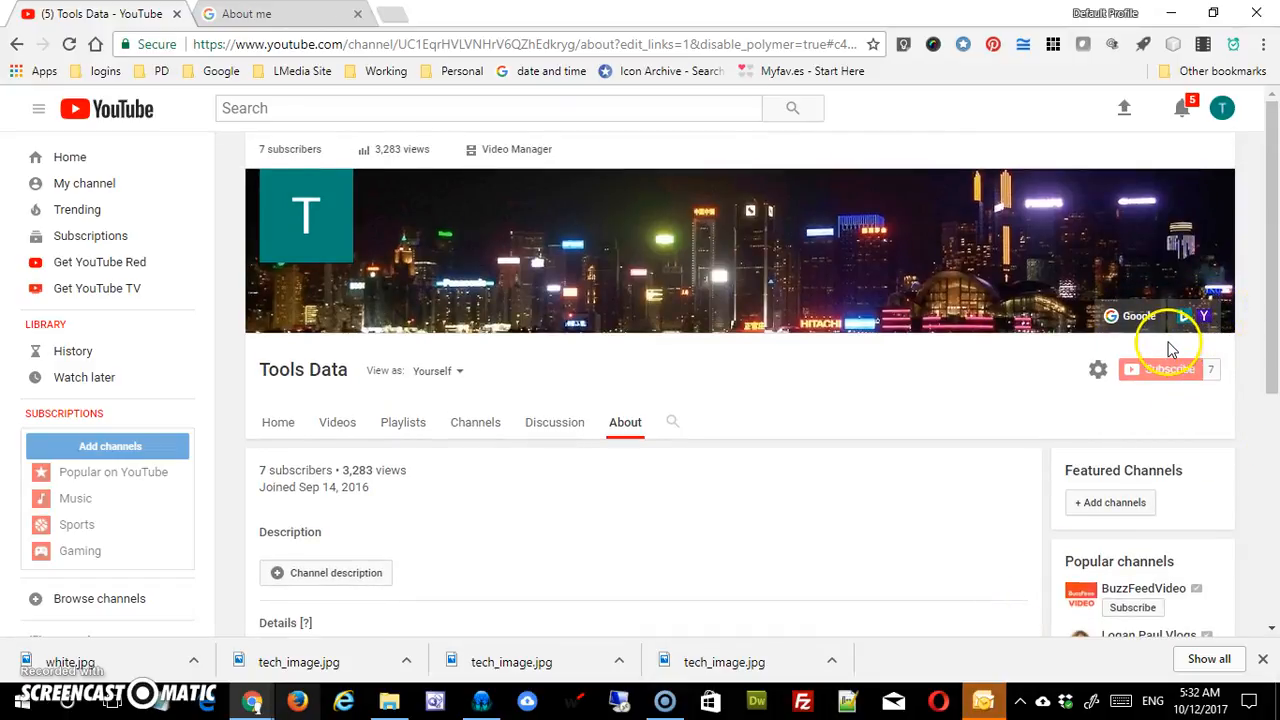
# Add the contact email address for business inquiries, save it, and view the help note beside it
pyautogui.scroll(-3, 758, 460)
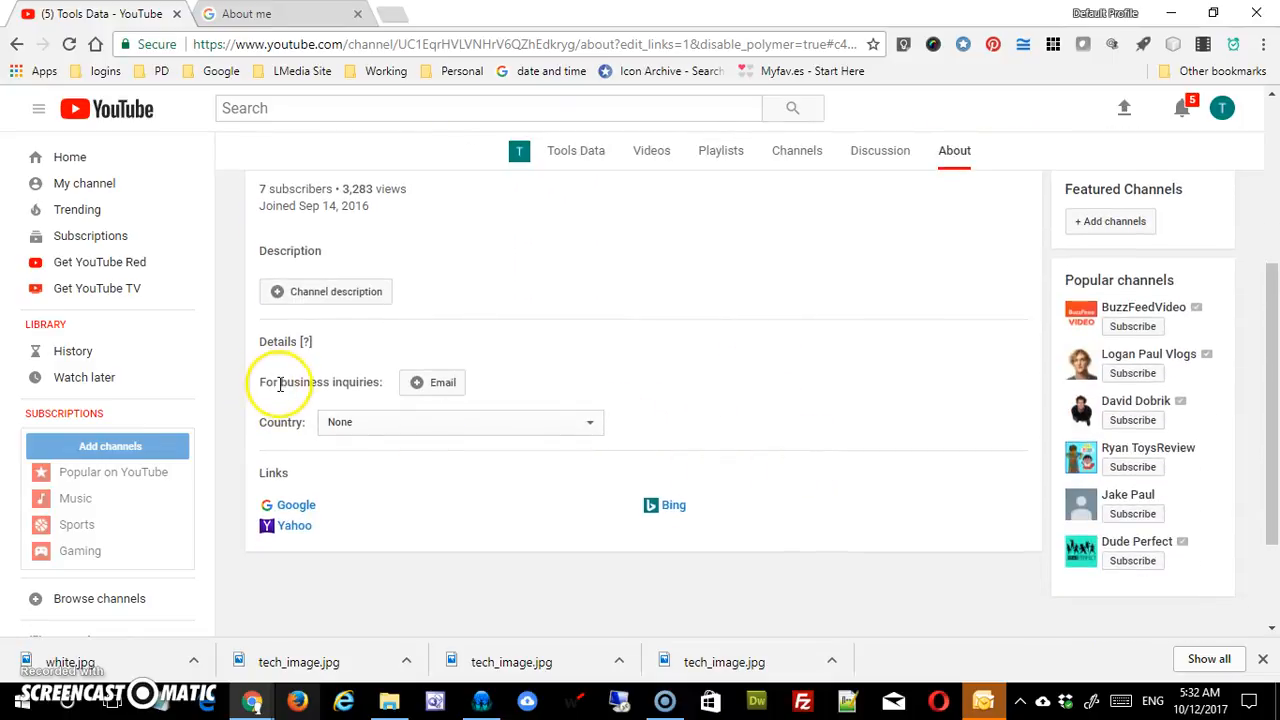
pyautogui.click(442, 384)
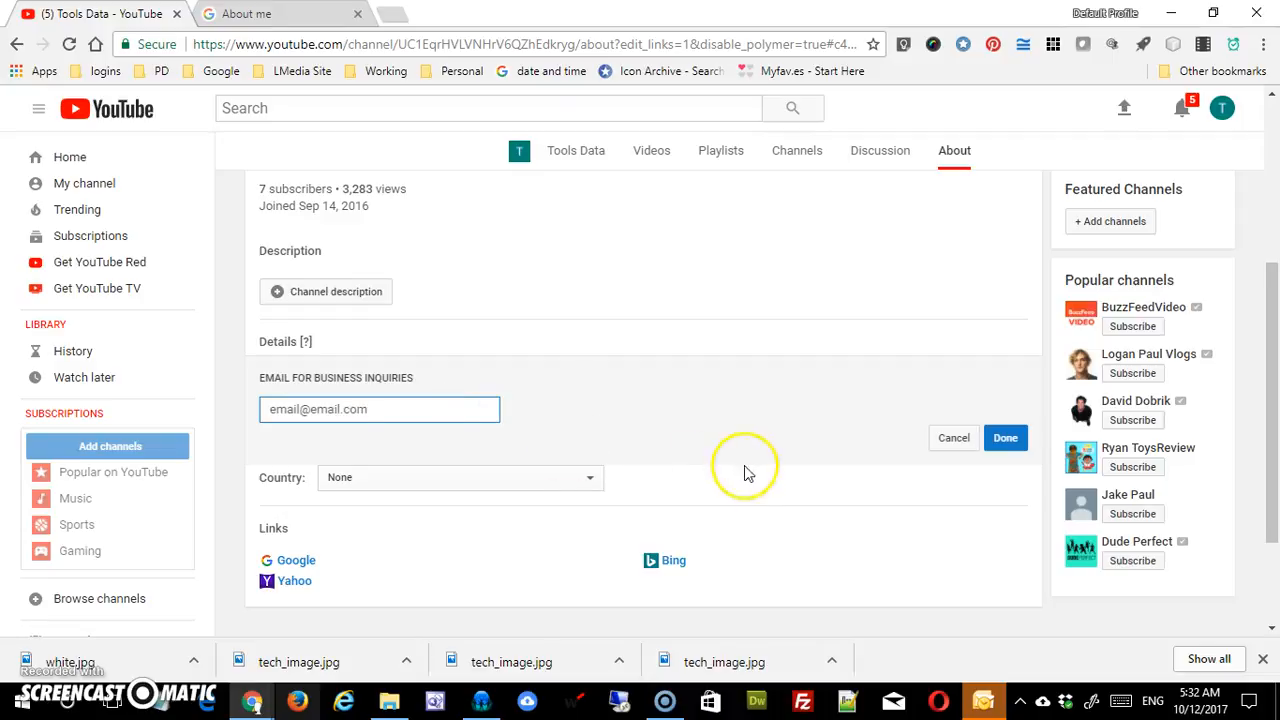
pyautogui.click(1005, 437)
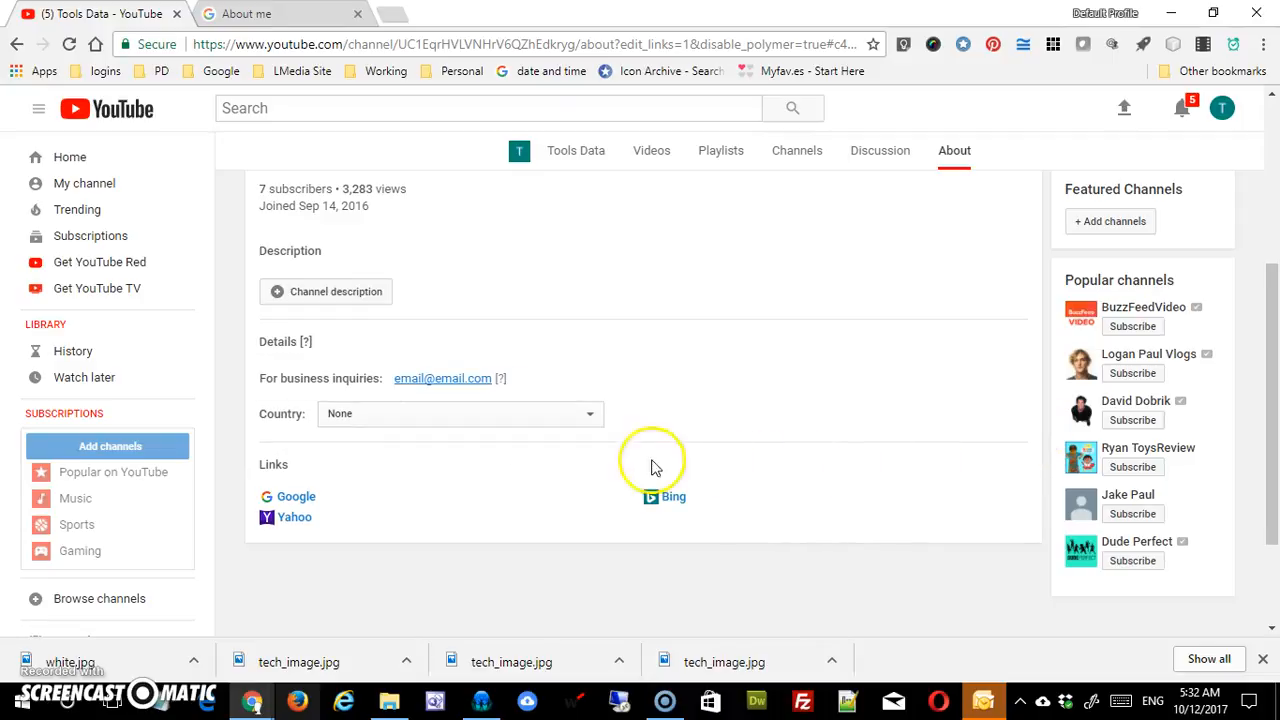
pyautogui.moveTo(500, 378)
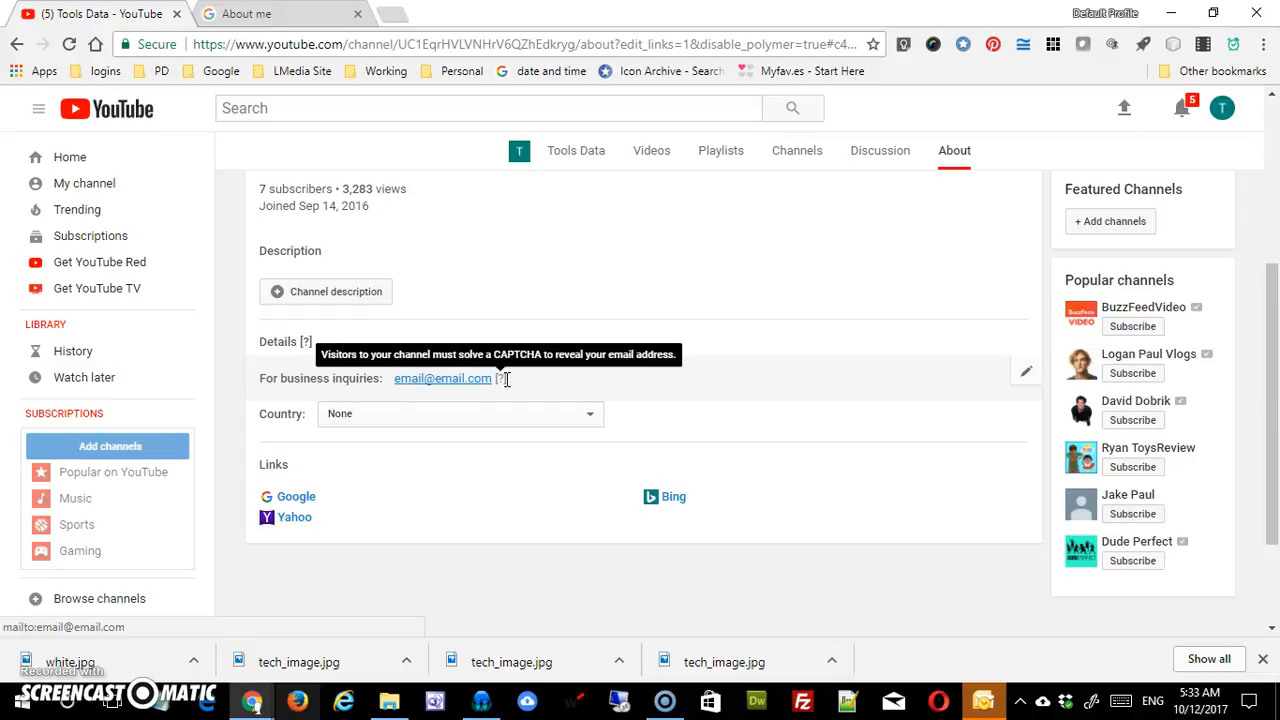
# Set the channel's country to United States and save "This channel..." as the channel description
pyautogui.click(600, 414)
pyautogui.moveTo(602, 133); pyautogui.dragTo(592, 393)
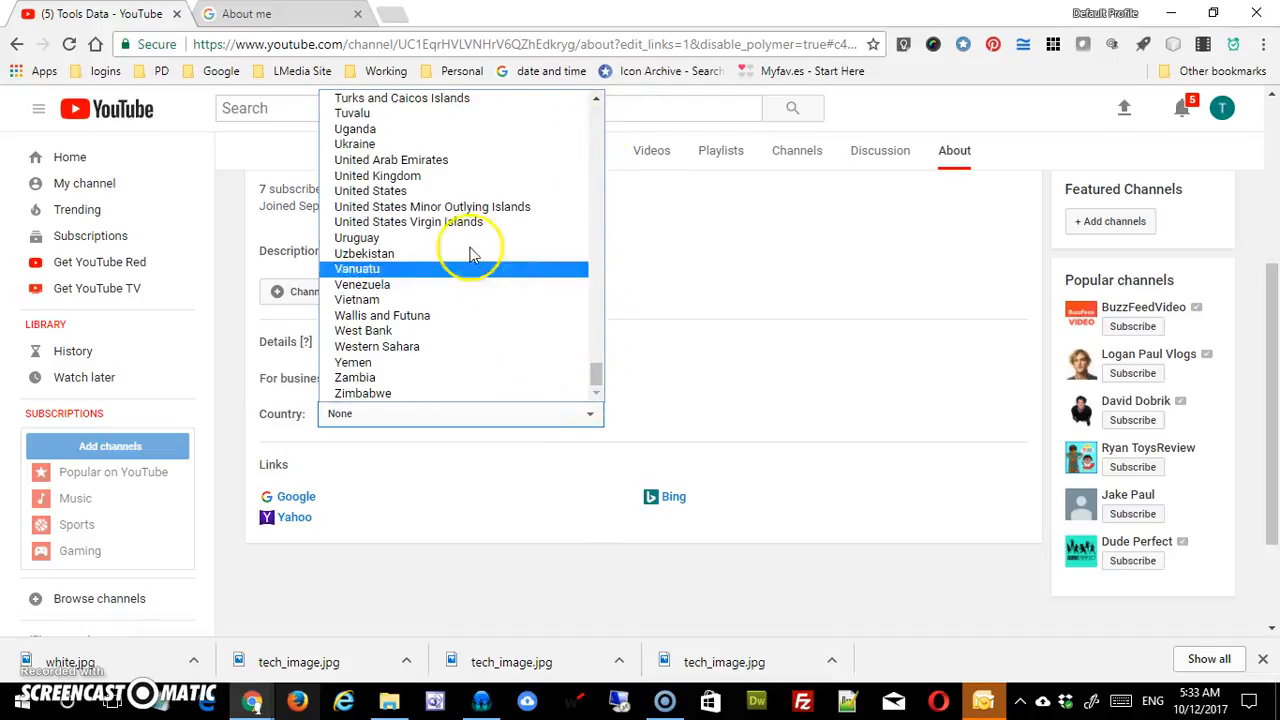
pyautogui.click(457, 191)
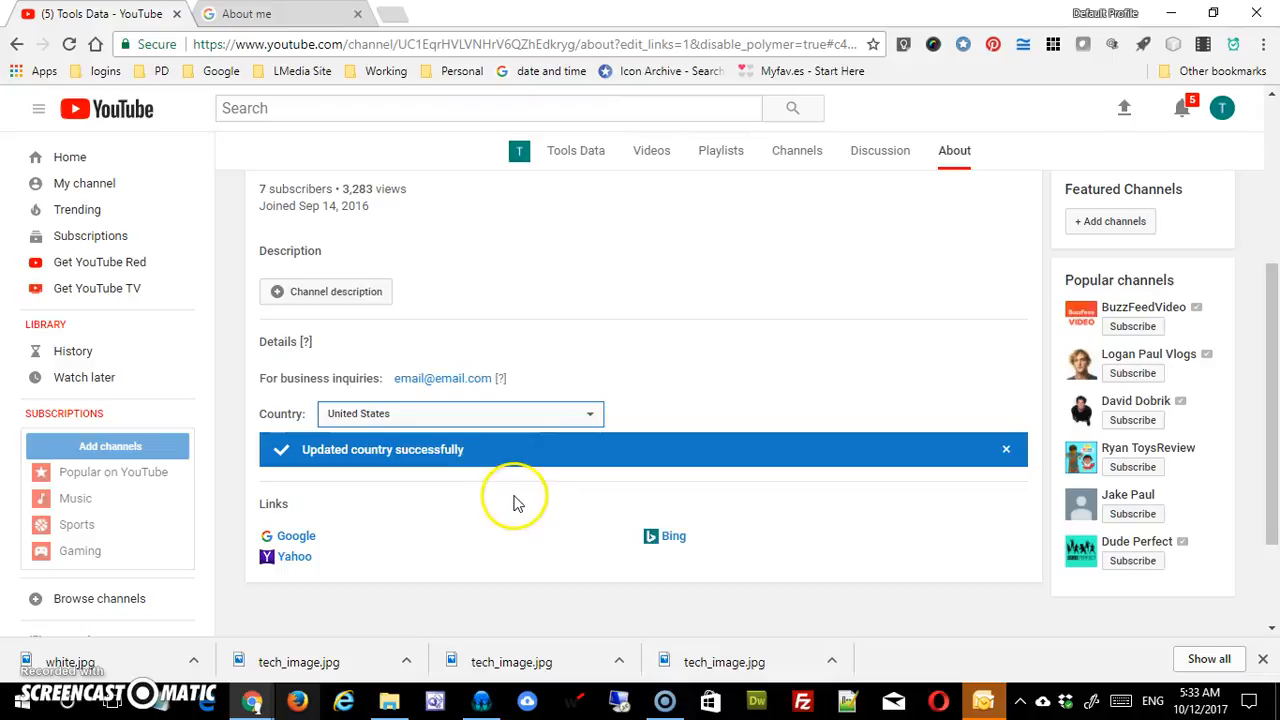
pyautogui.click(332, 296)
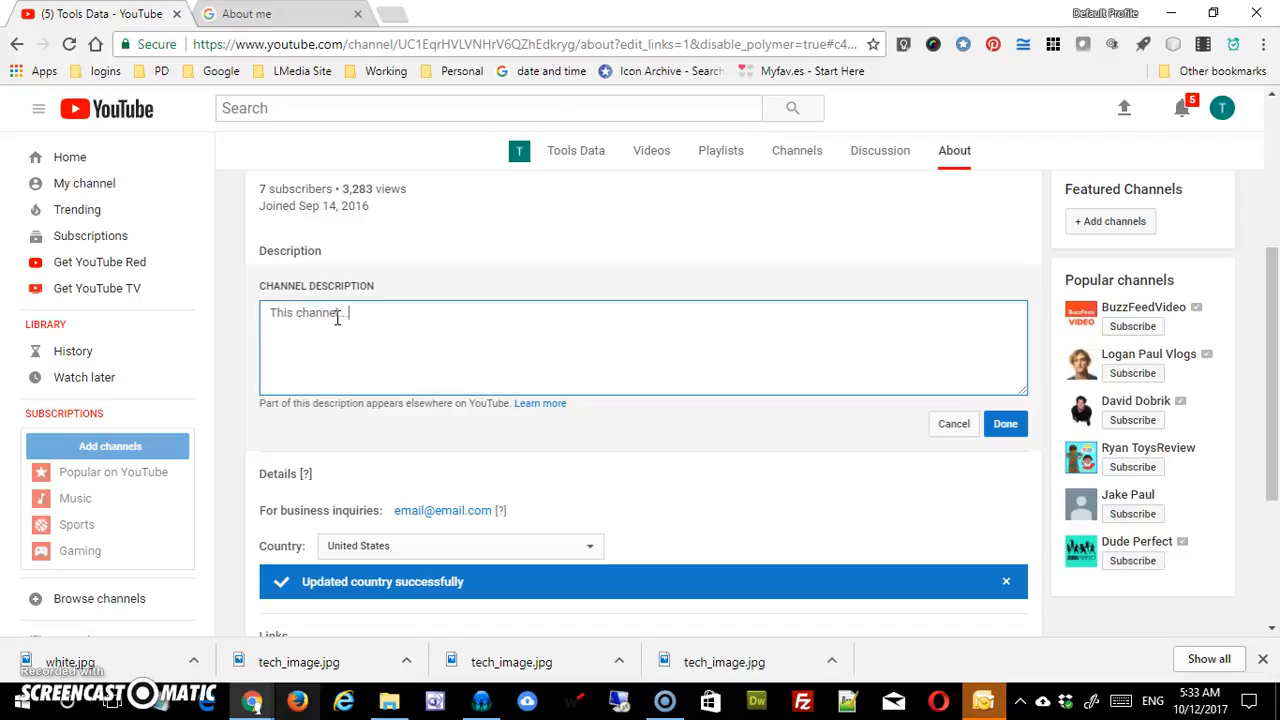
pyautogui.click(1007, 424)
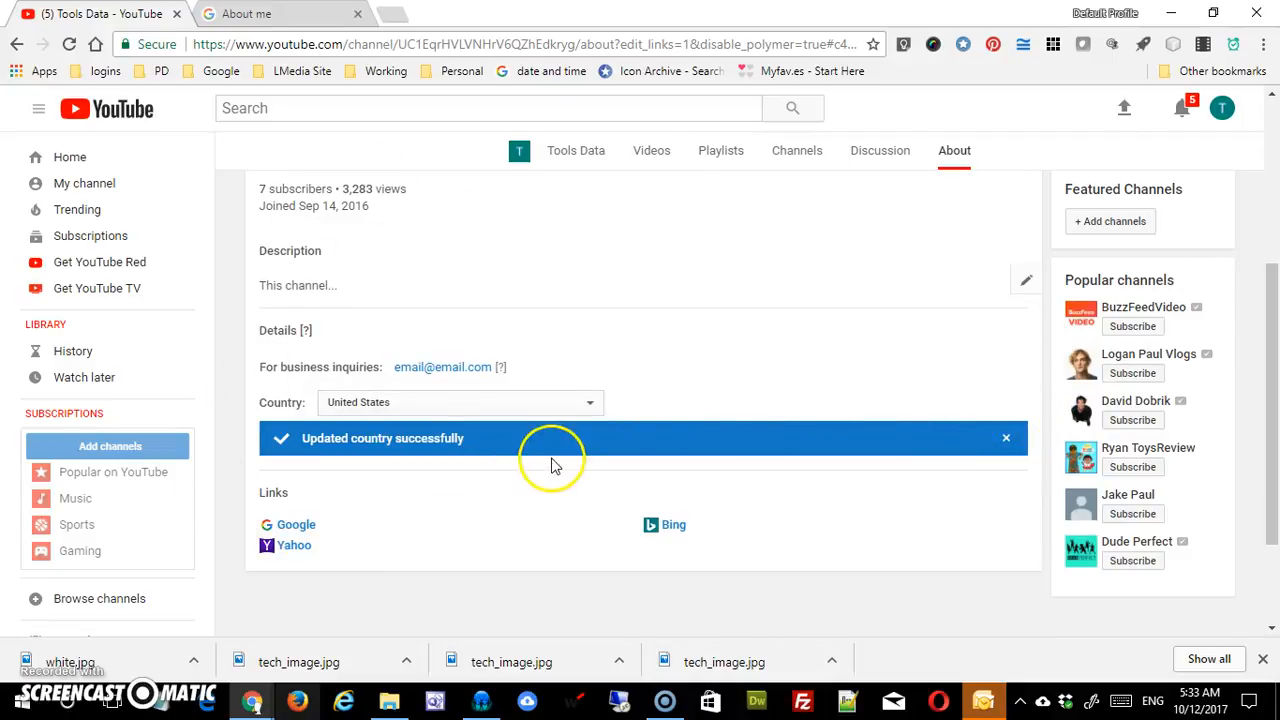
# Go to the channel's home page and start adding a channel to the Featured Channels section
pyautogui.scroll(3, 557, 463)
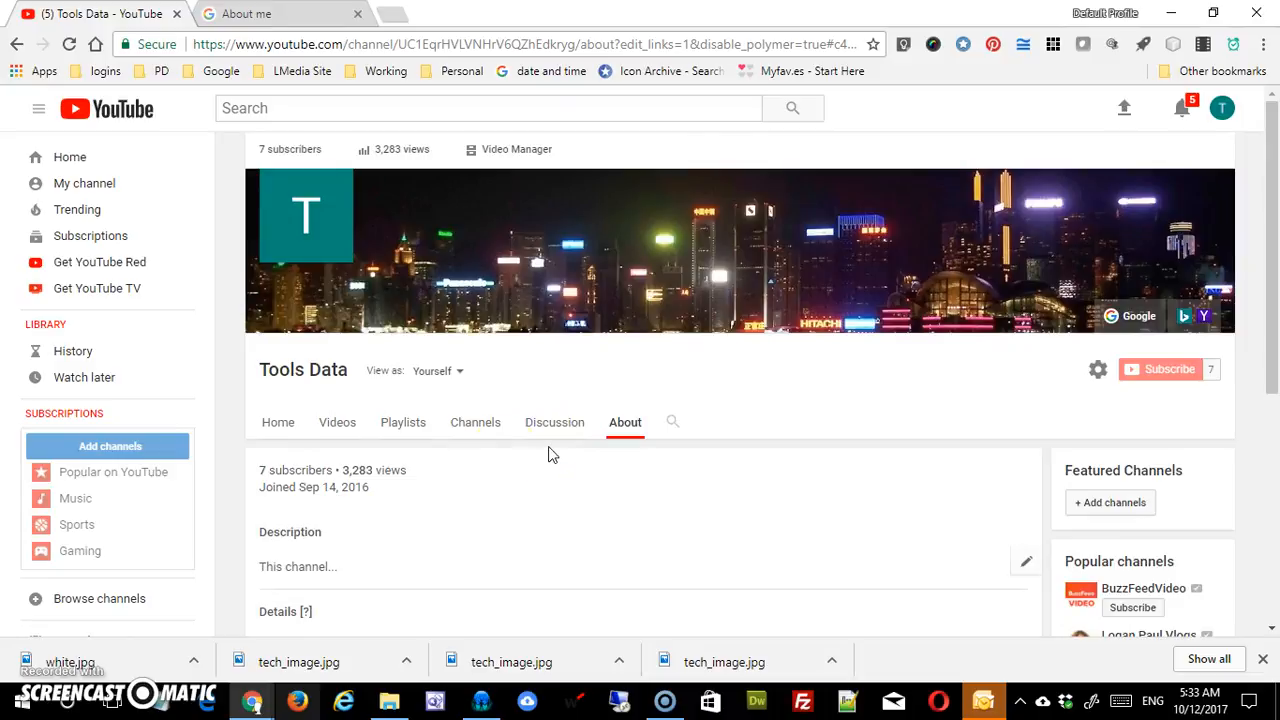
pyautogui.click(277, 428)
pyautogui.click(327, 430)
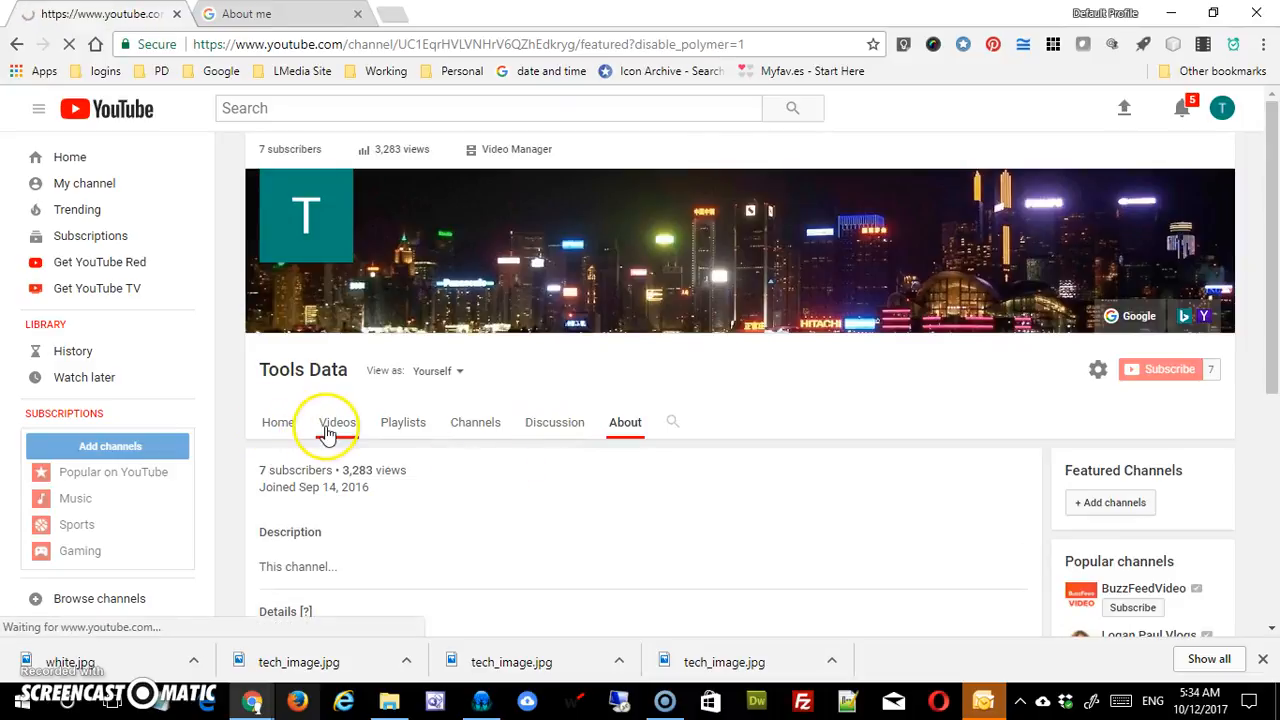
pyautogui.scroll(-2, 600, 510)
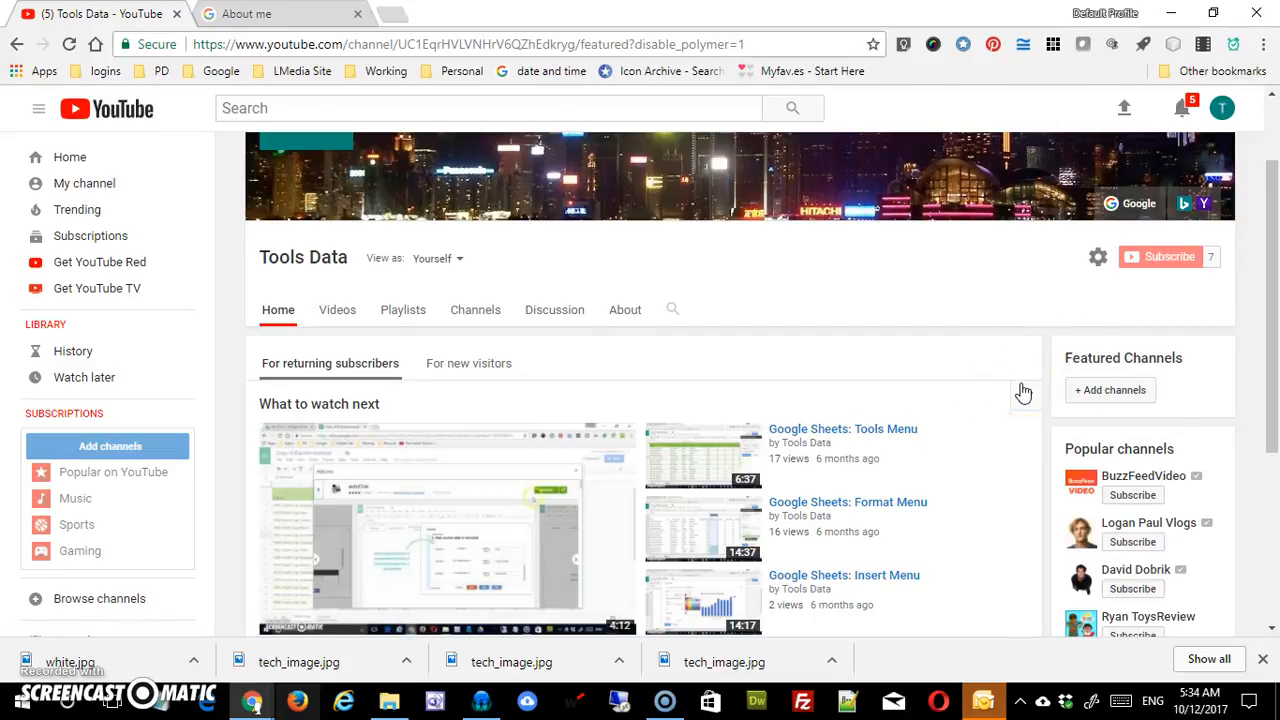
pyautogui.click(1121, 389)
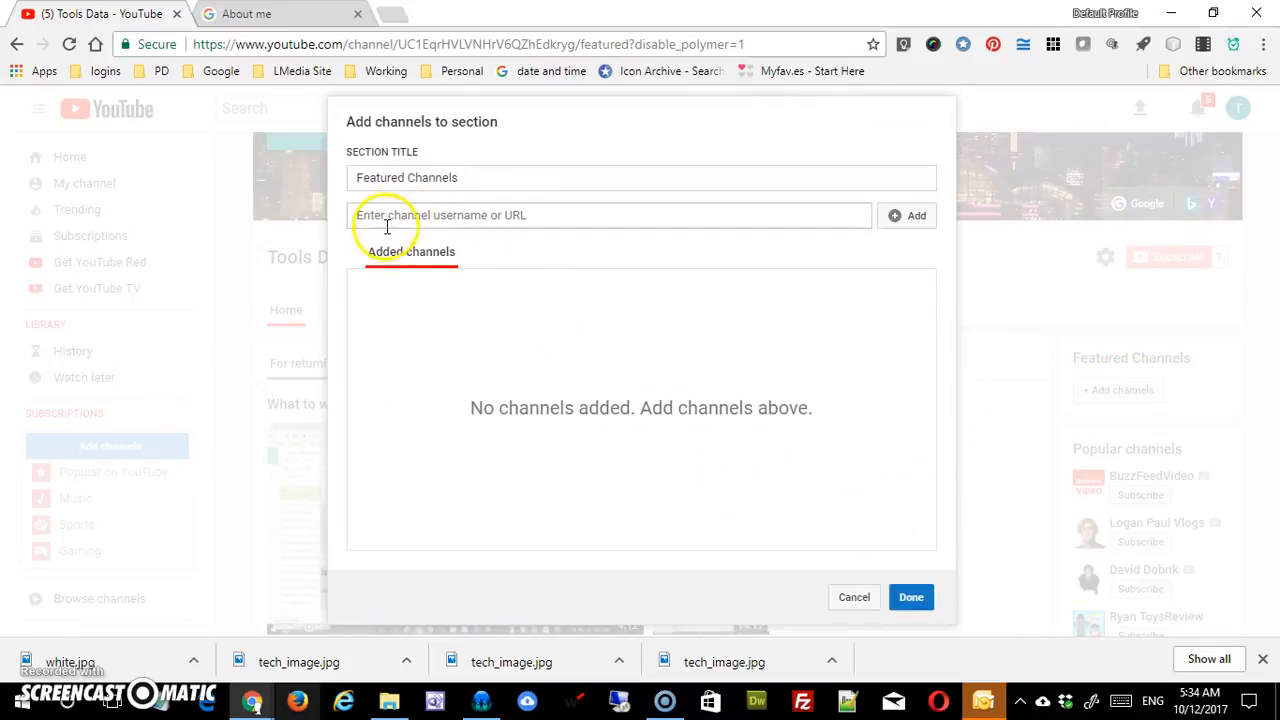
pyautogui.click(375, 215)
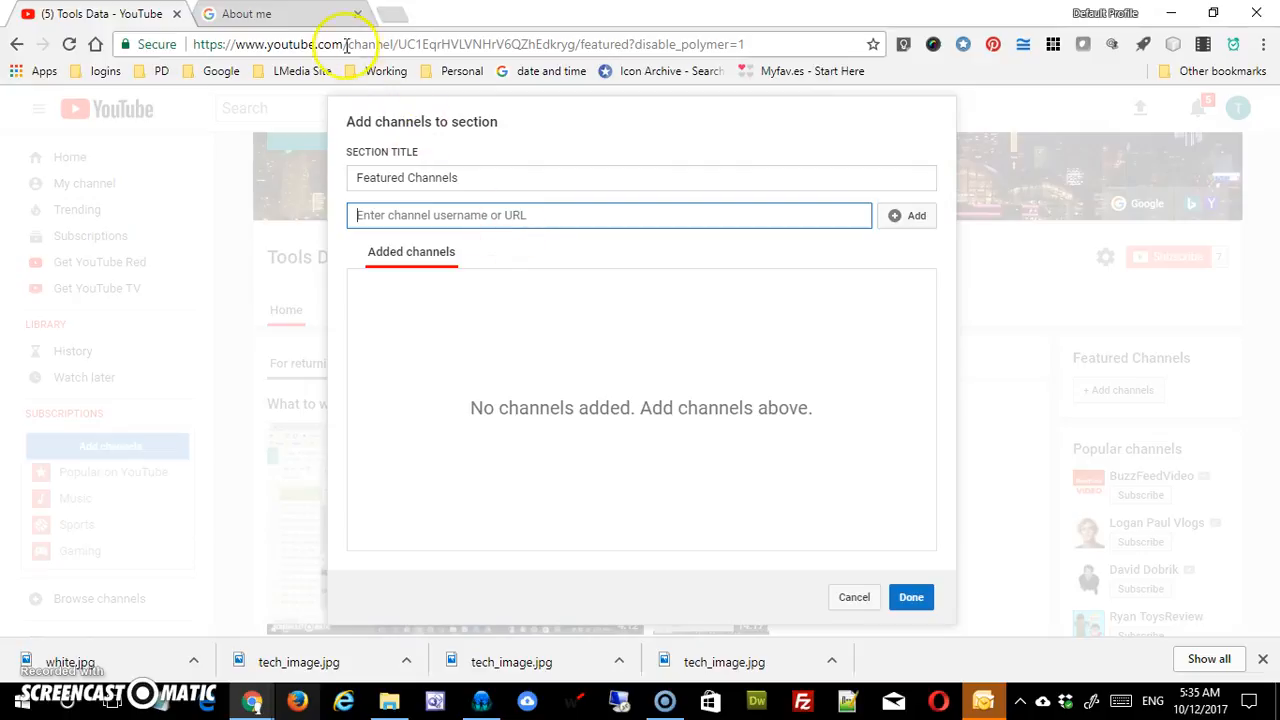
# Open YouTube in a new browser tab and search for "tech education"
pyautogui.click(390, 17)
pyautogui.write('yo')
pyautogui.press('Return')
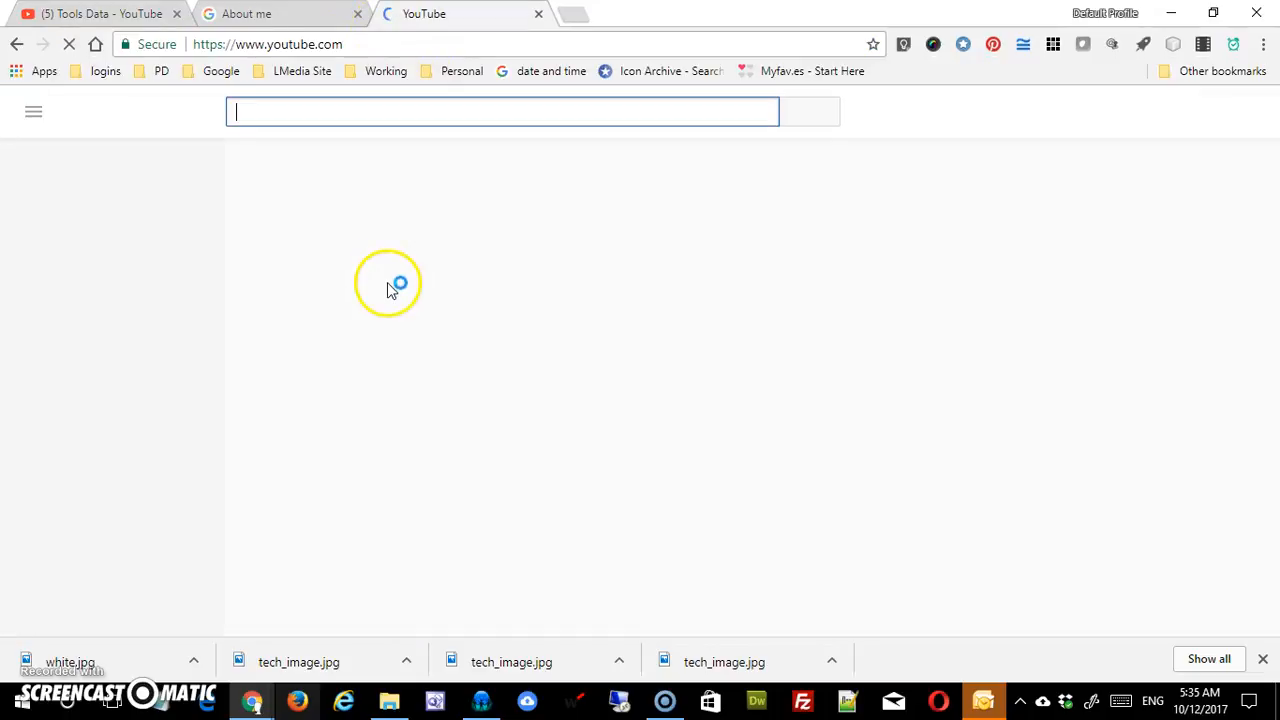
pyautogui.write('tec')
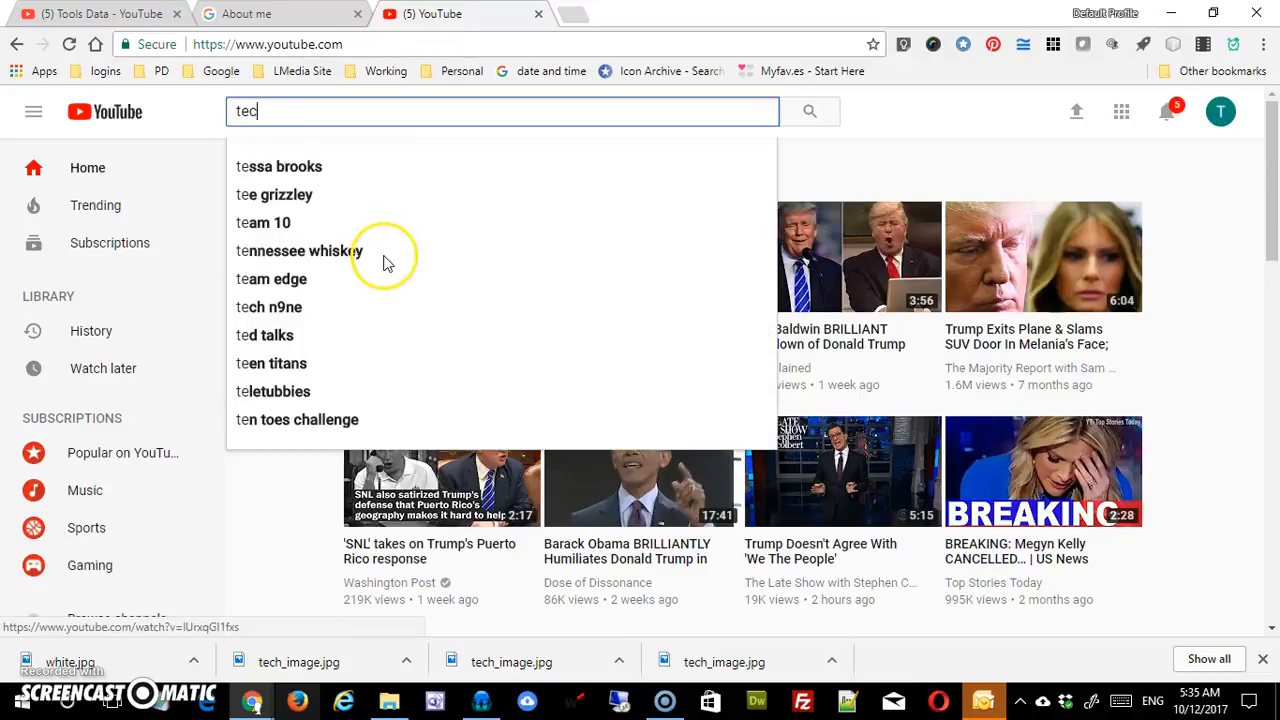
pyautogui.write('h education')
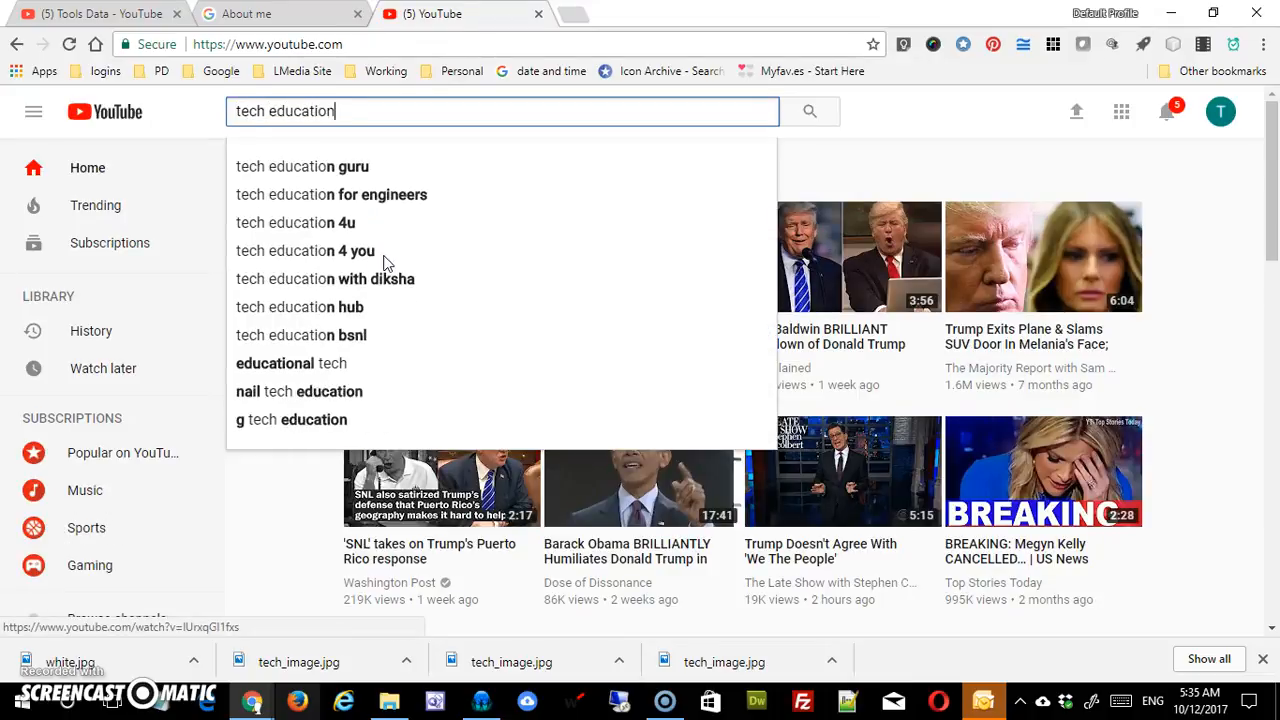
pyautogui.press('Return')
pyautogui.scroll(-5, 580, 426)
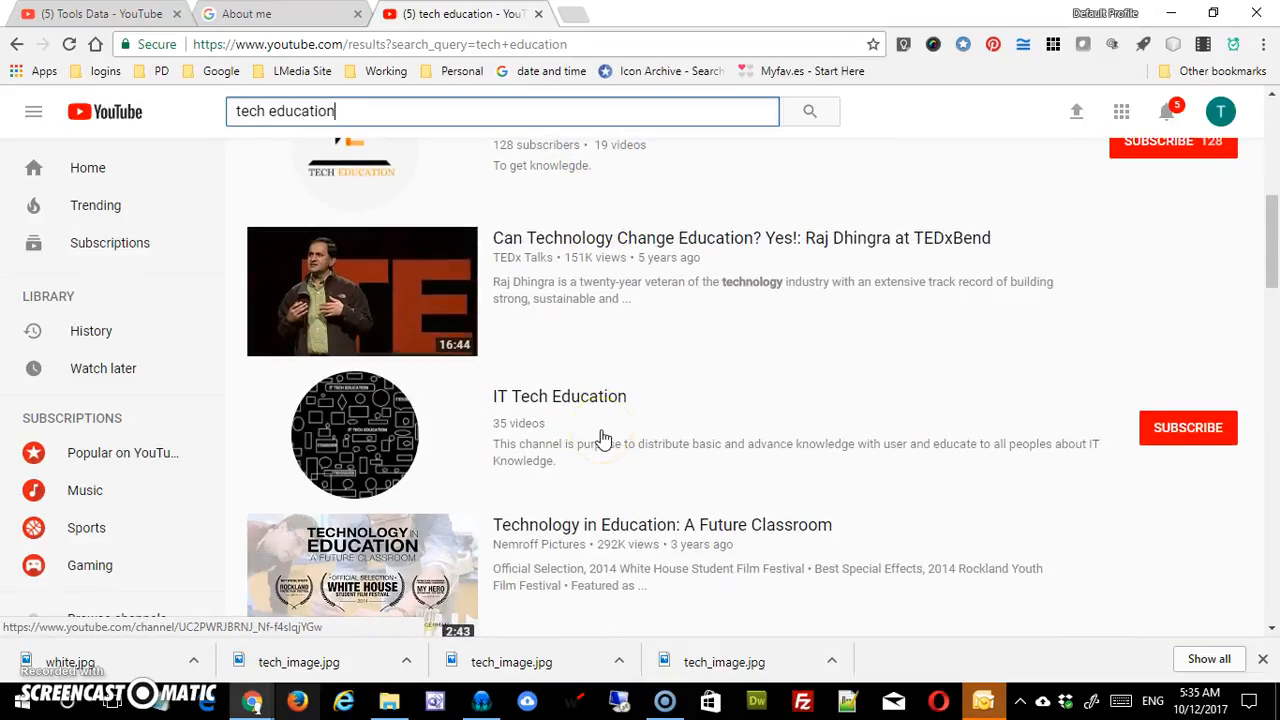
# Open the TEDx Talks channel through its video in the results, pause the channel's video and copy the channel URL
pyautogui.click(425, 288)
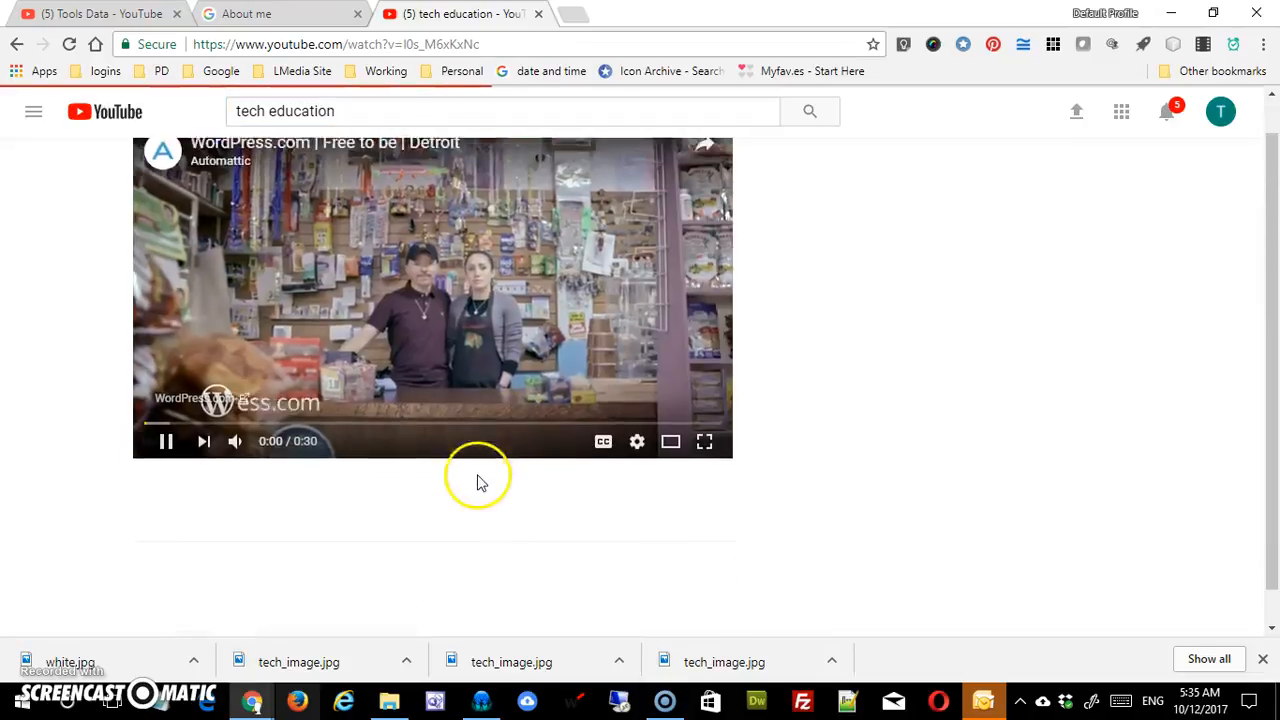
pyautogui.click(166, 405)
pyautogui.click(232, 542)
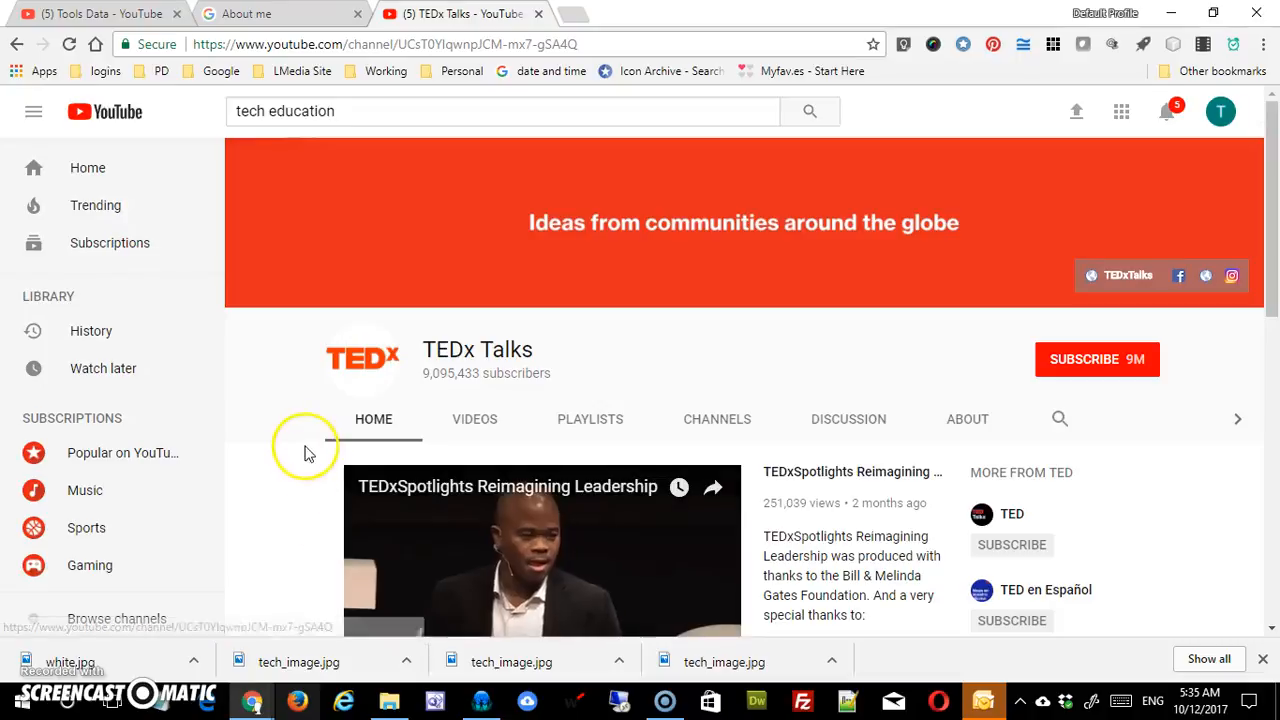
pyautogui.scroll(-2, 494, 514)
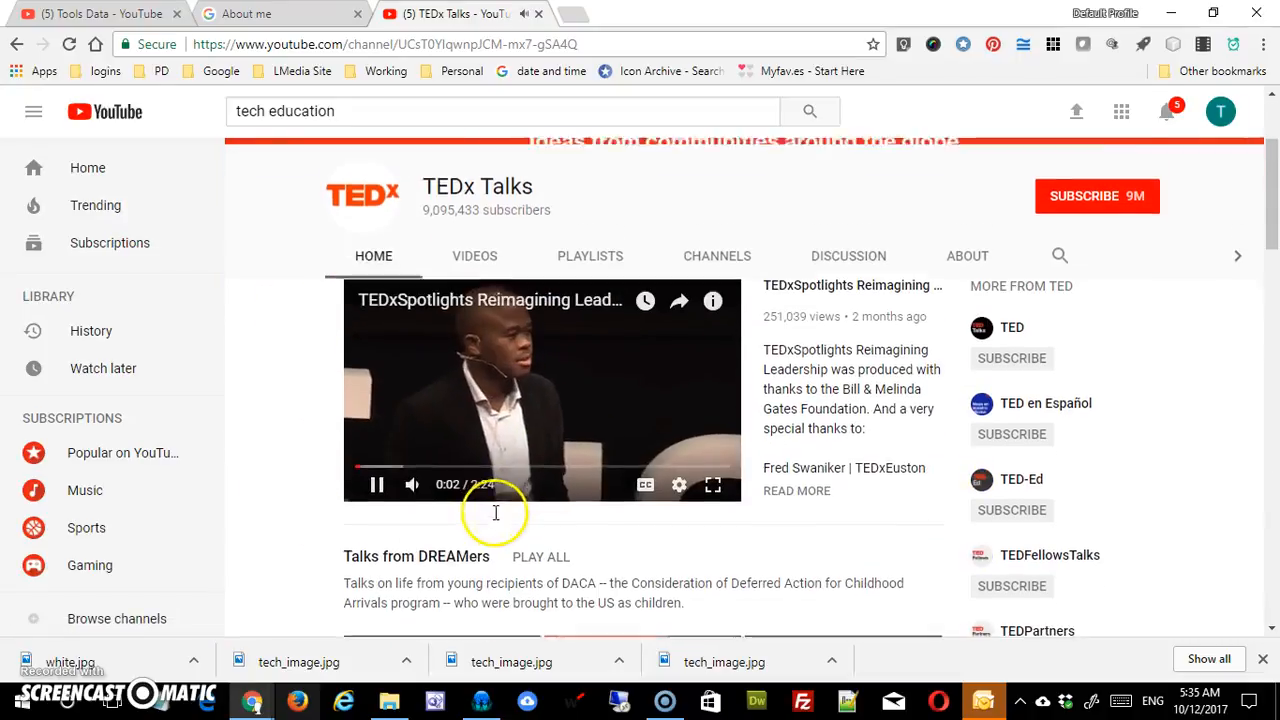
pyautogui.click(378, 485)
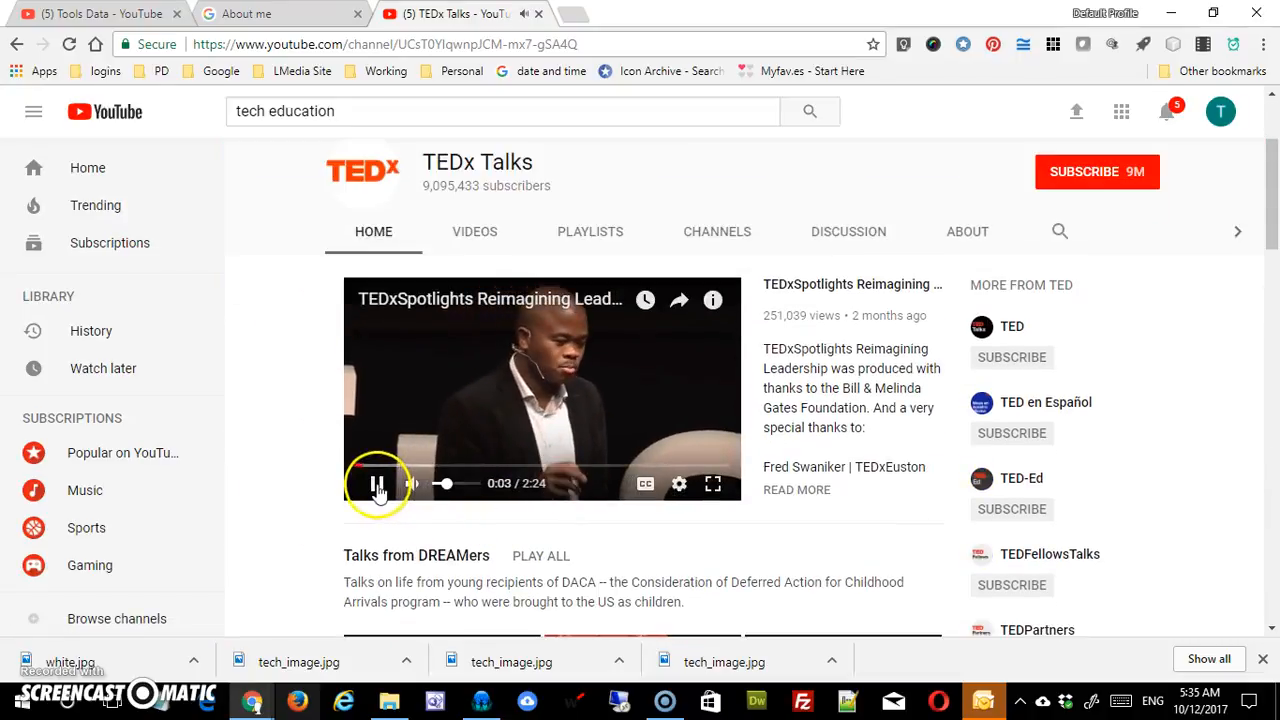
pyautogui.click(502, 44)
pyautogui.rightClick(502, 44)
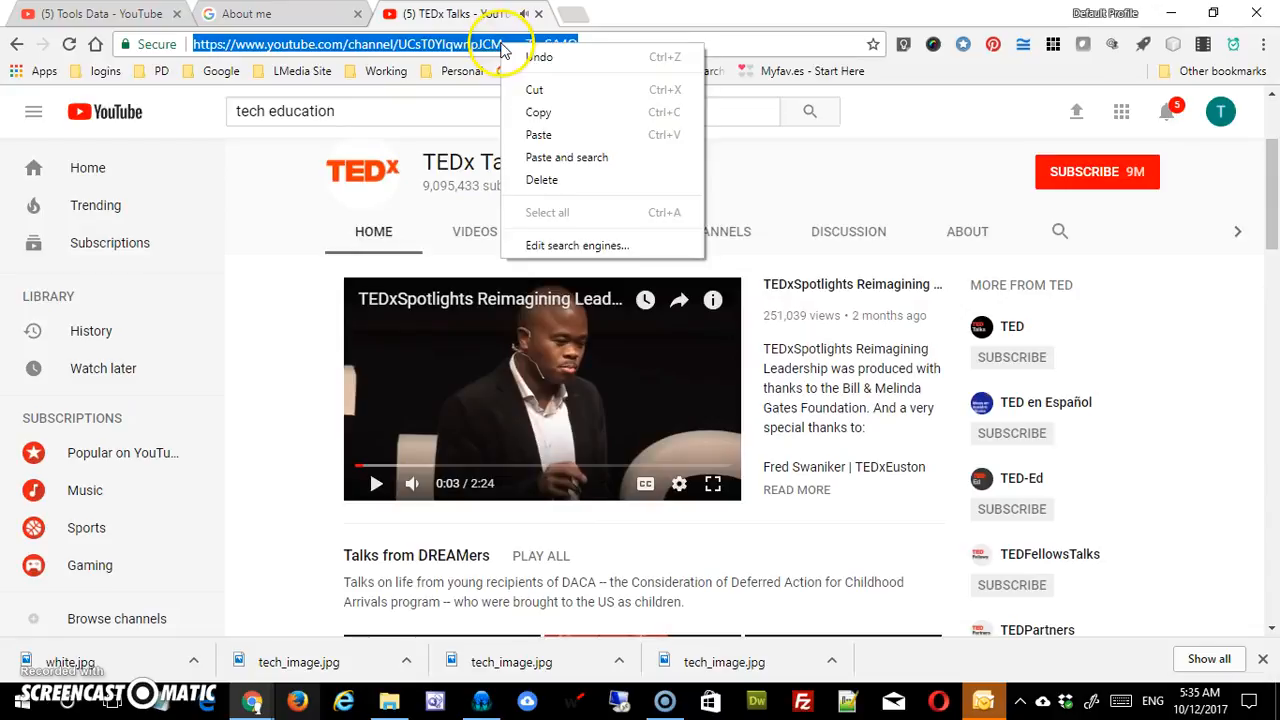
pyautogui.click(540, 112)
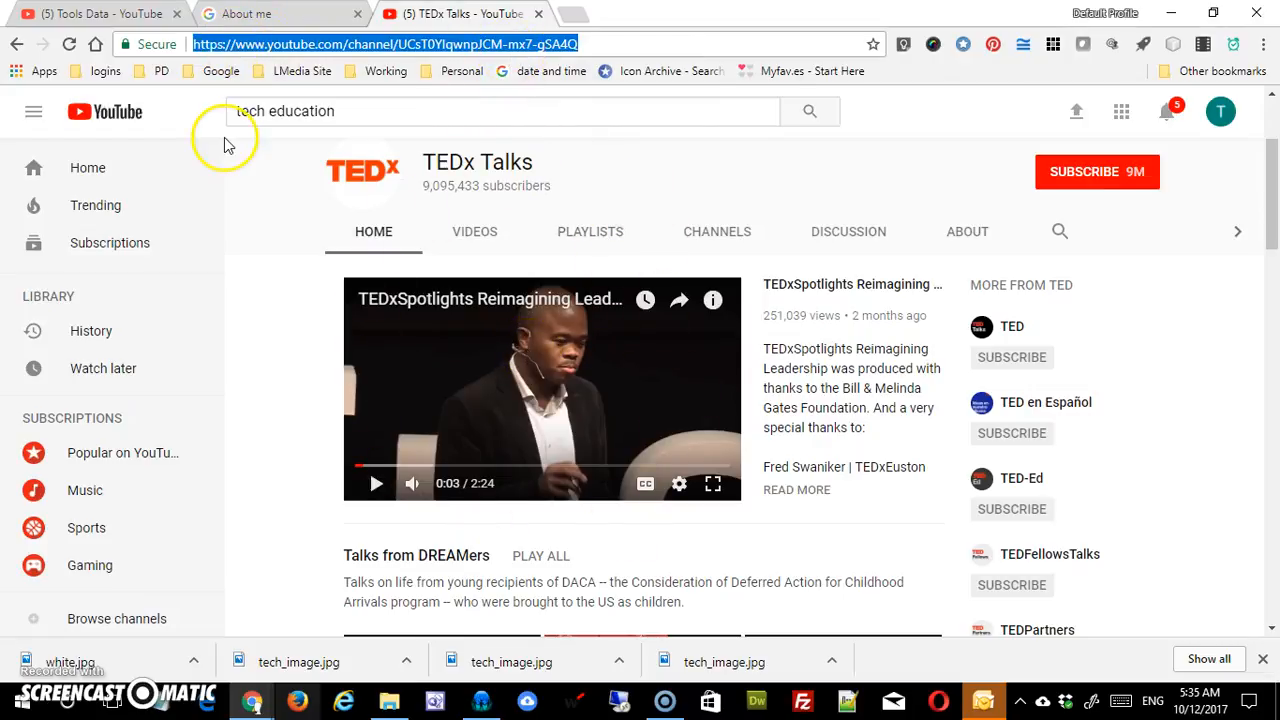
# Return to the Tools Data channel, add the copied TEDx Talks URL to Featured Channels and save the section
pyautogui.click(120, 14)
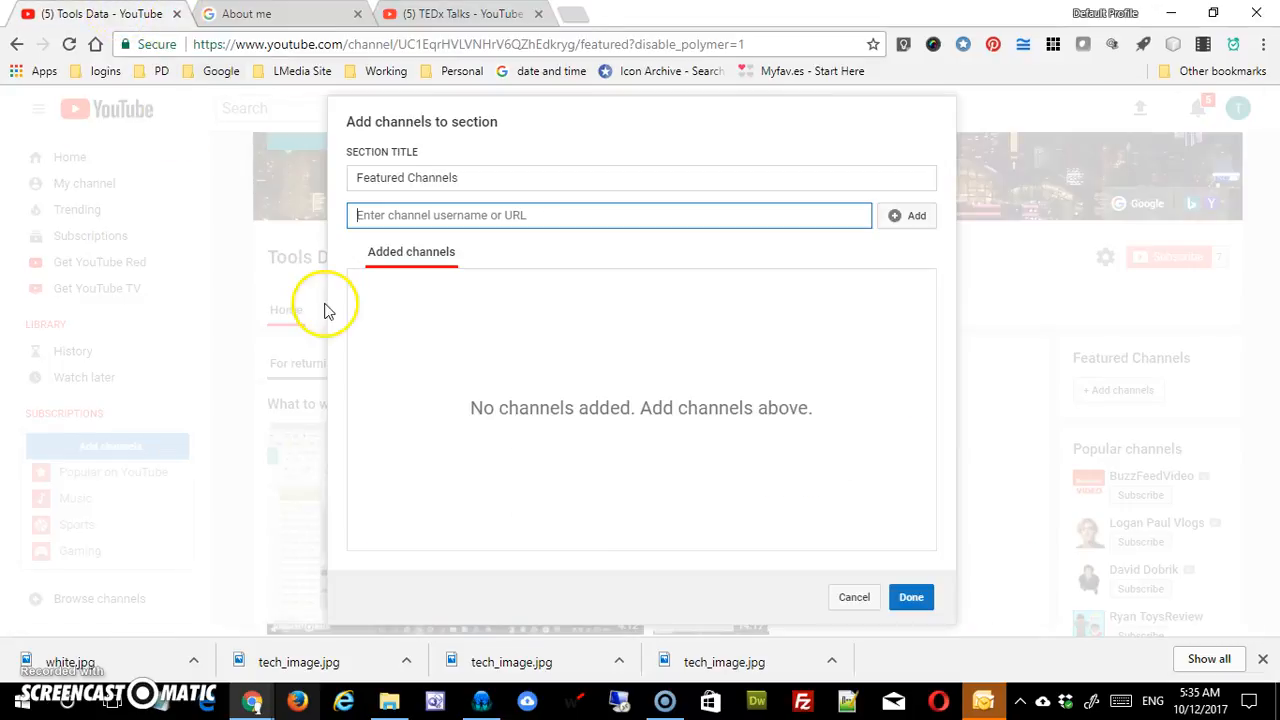
pyautogui.hotkey('ctrl', 'v')
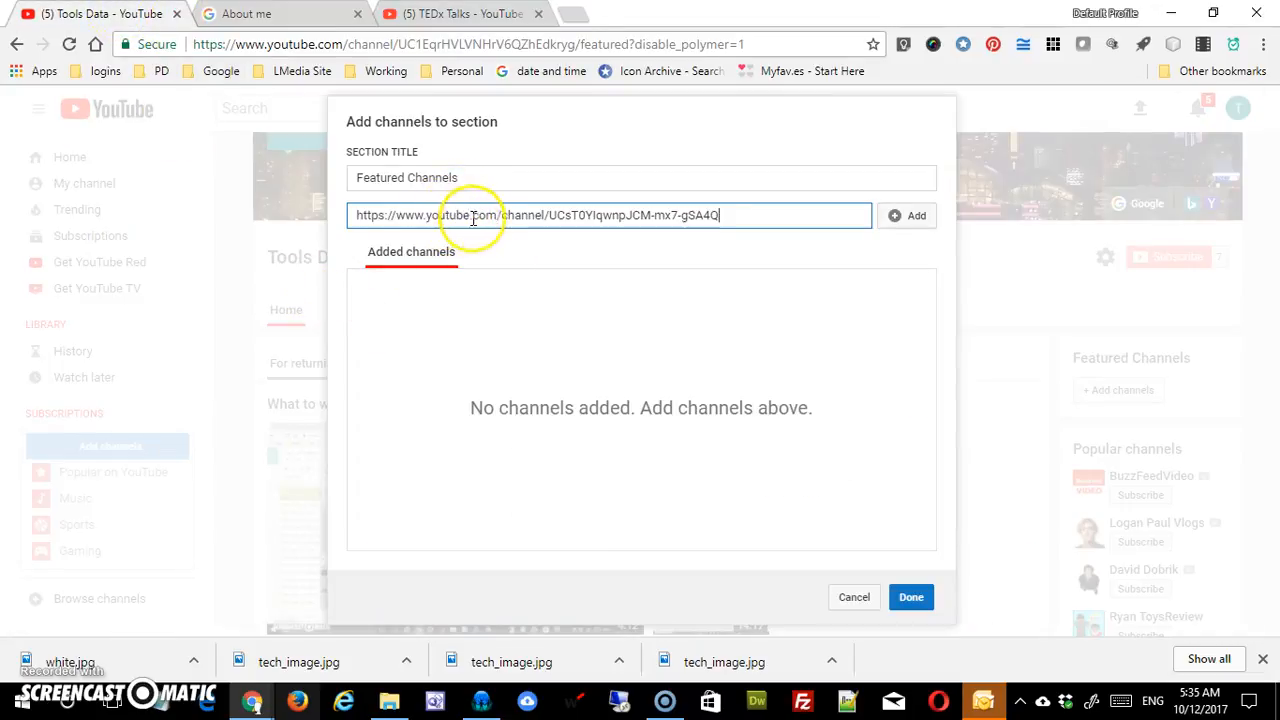
pyautogui.click(570, 460)
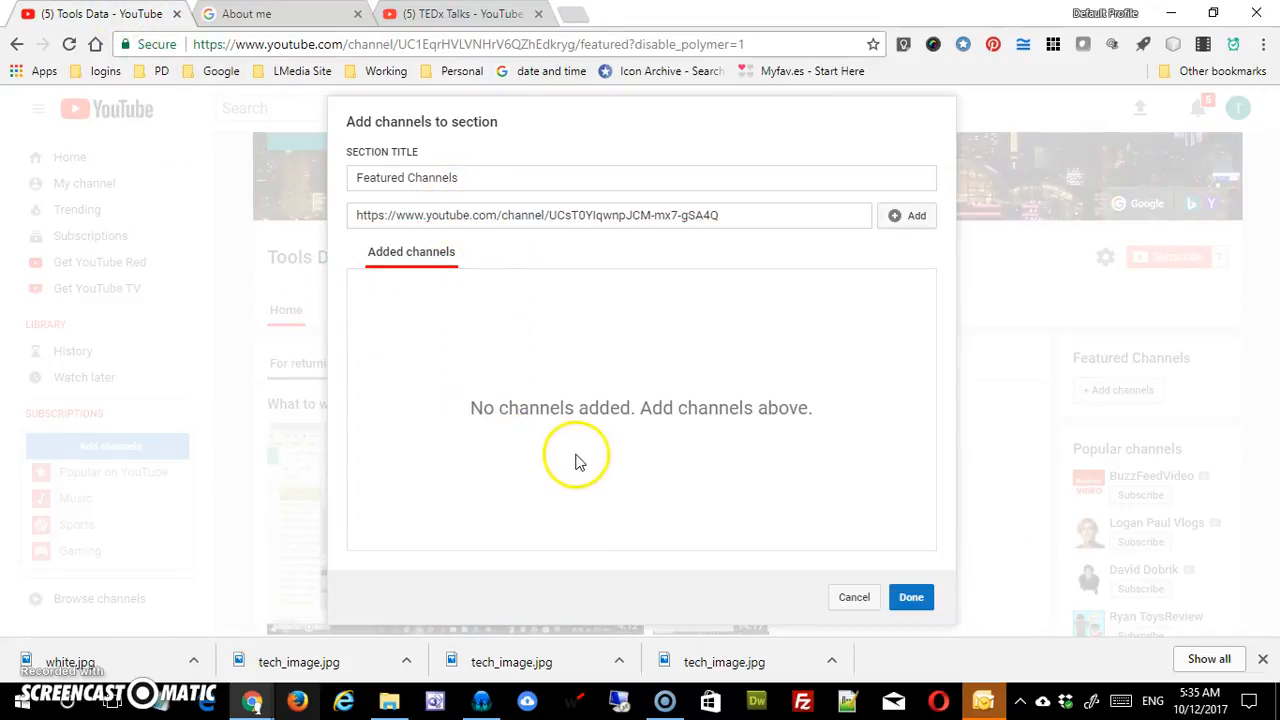
pyautogui.click(910, 222)
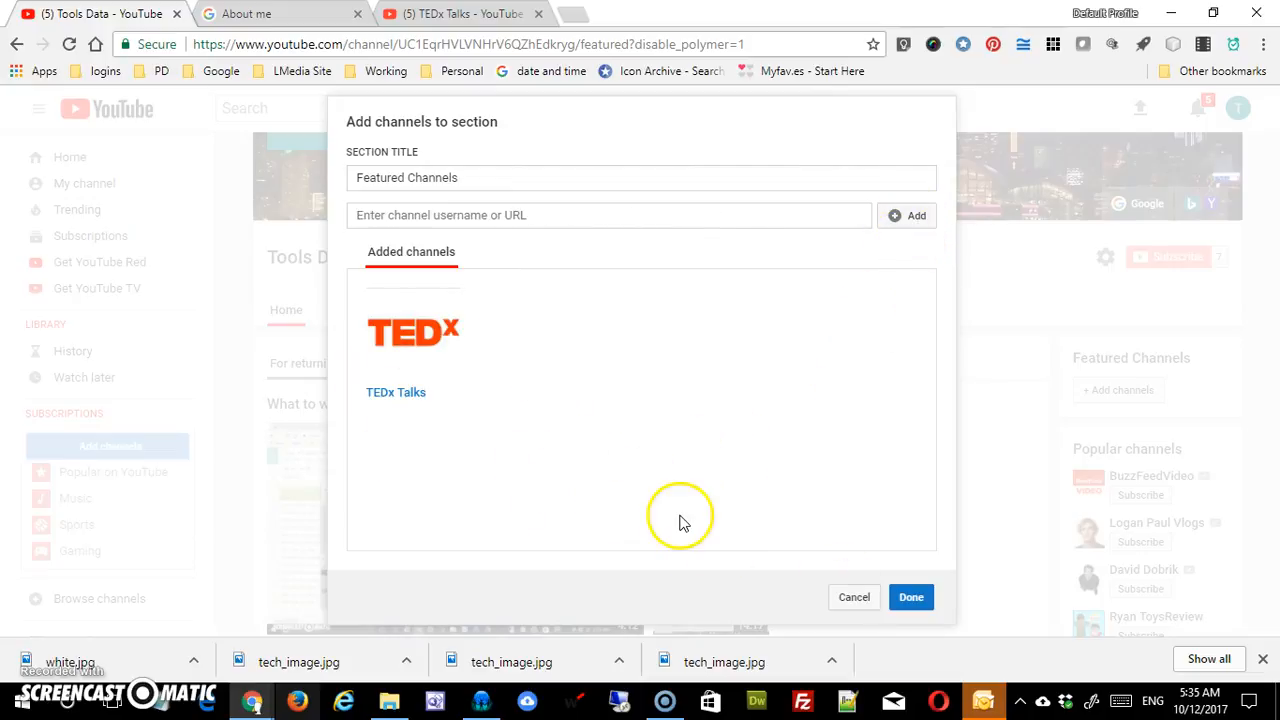
pyautogui.click(912, 600)
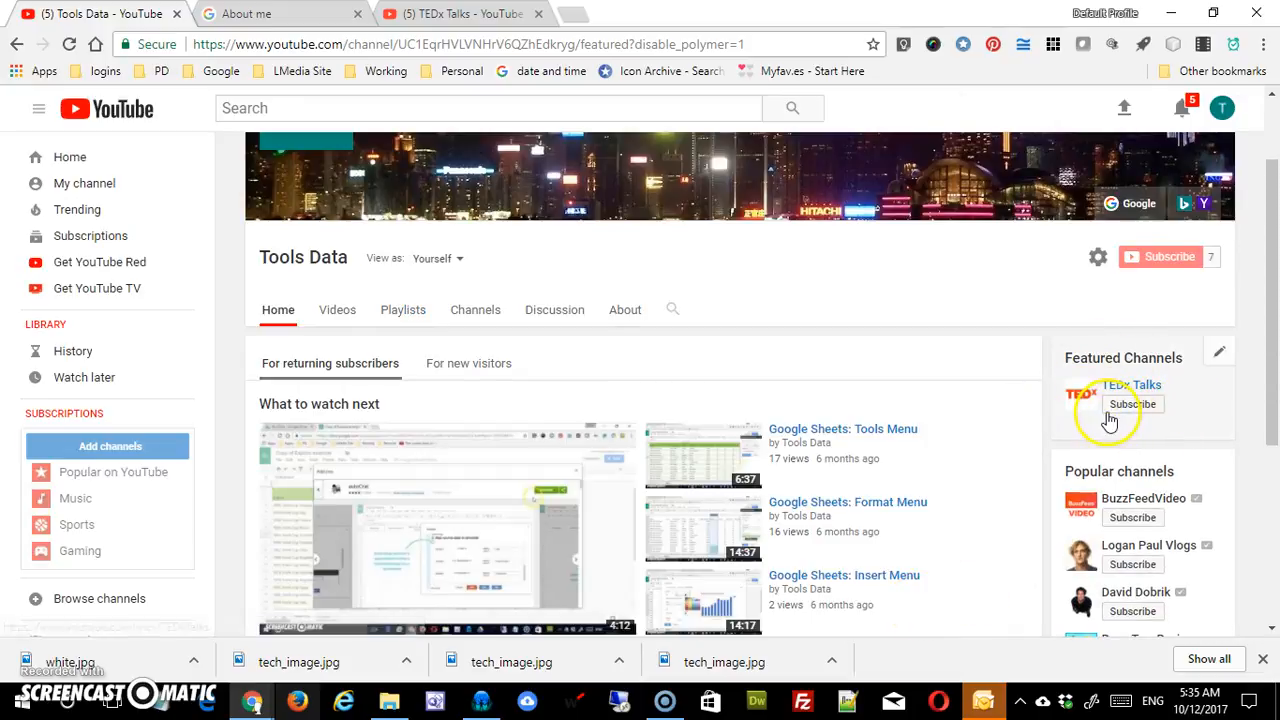
# Examine the Featured Channels module's edit and remove options and the controls on its TEDx Talks entry
pyautogui.click(1217, 352)
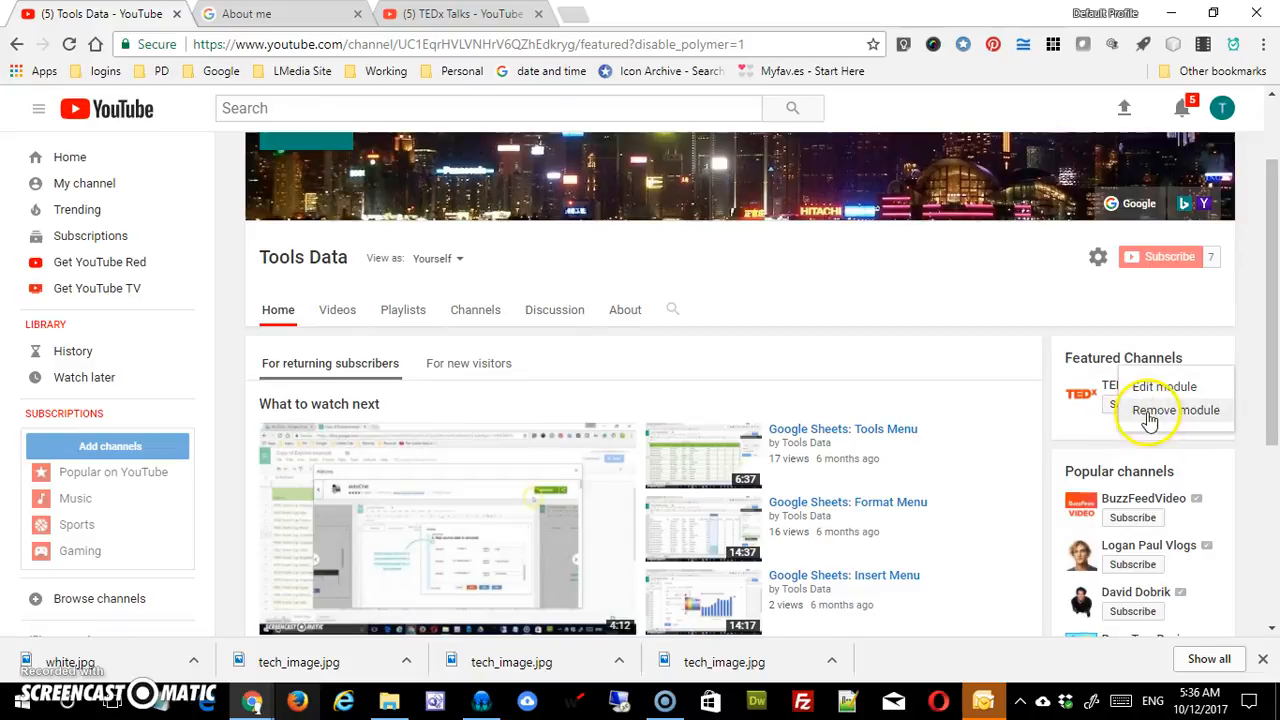
pyautogui.click(1127, 355)
pyautogui.click(1220, 360)
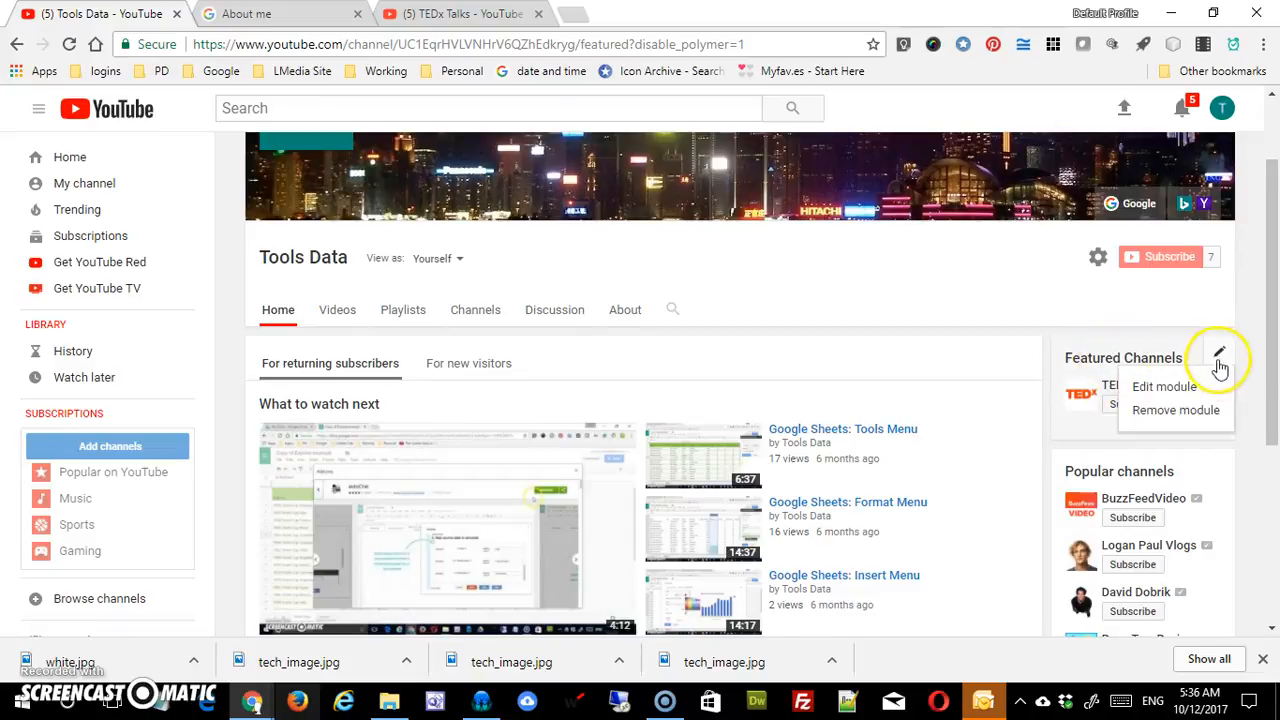
pyautogui.click(1165, 387)
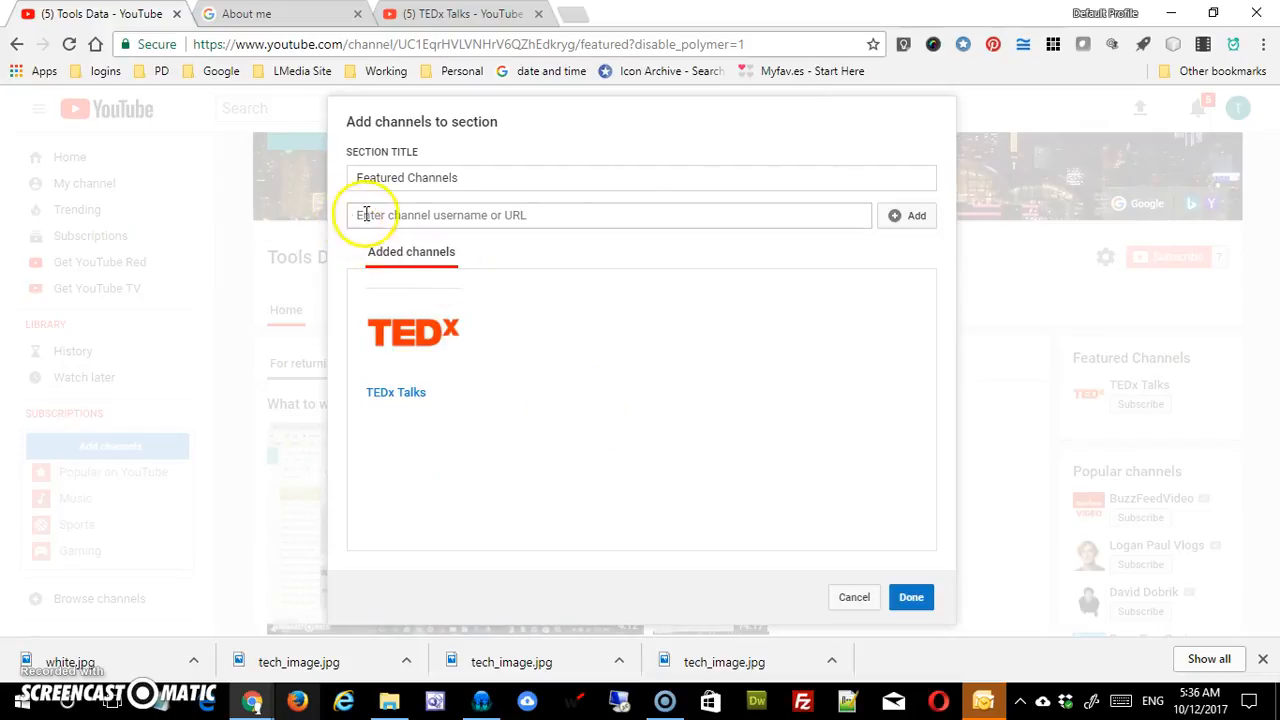
pyautogui.moveTo(464, 345)
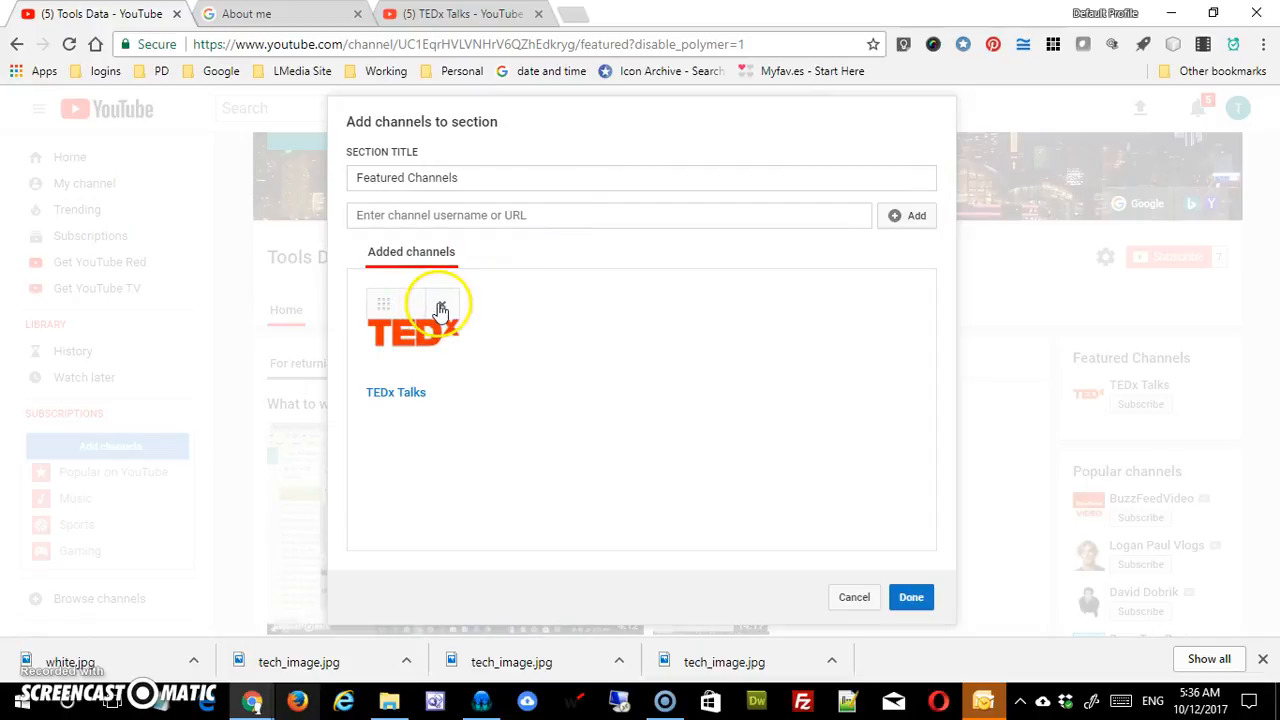
pyautogui.moveTo(397, 305)
pyautogui.mouseDown()
pyautogui.moveTo(380, 300)
pyautogui.moveTo(560, 349)
pyautogui.moveTo(391, 300)
pyautogui.mouseUp()
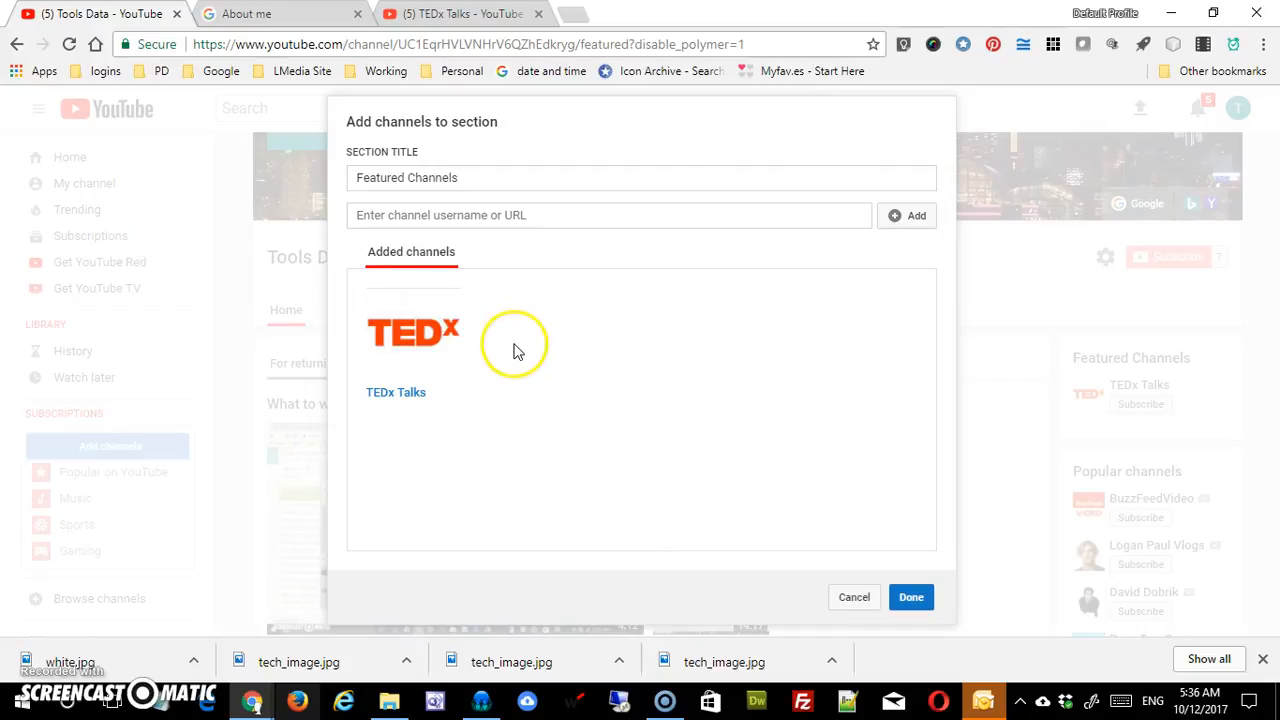
pyautogui.click(910, 596)
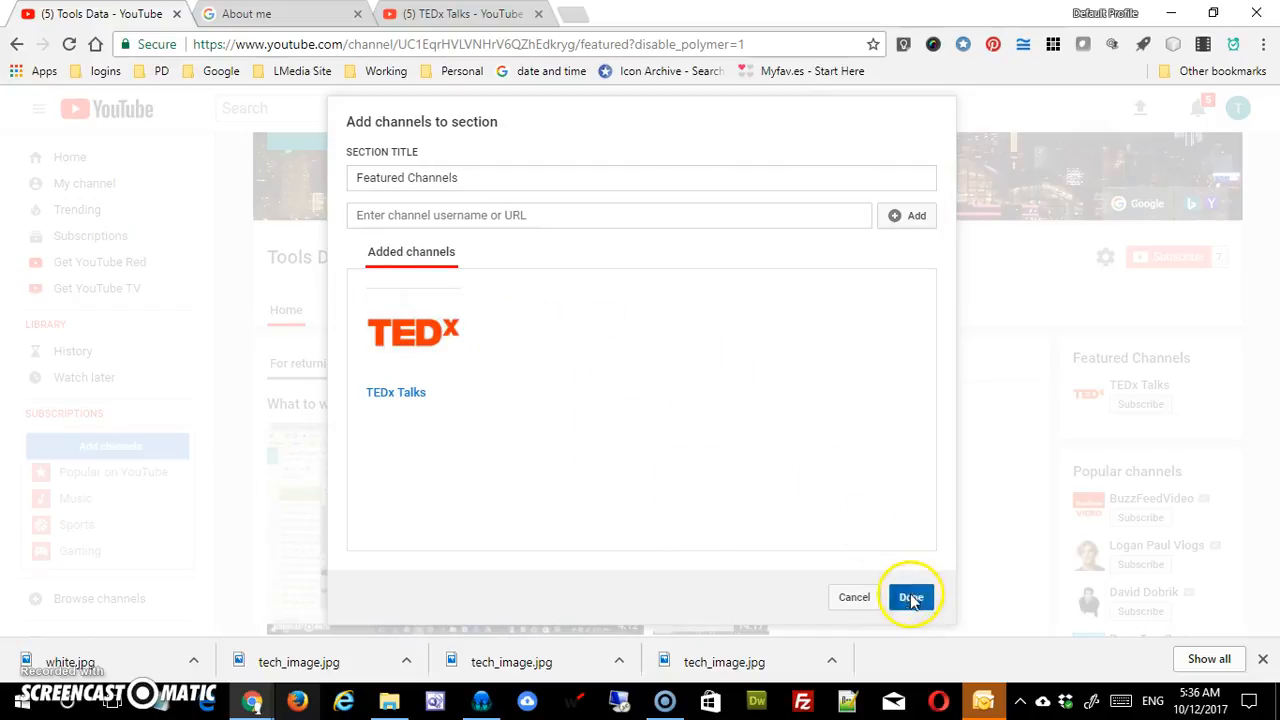
pyautogui.click(1221, 356)
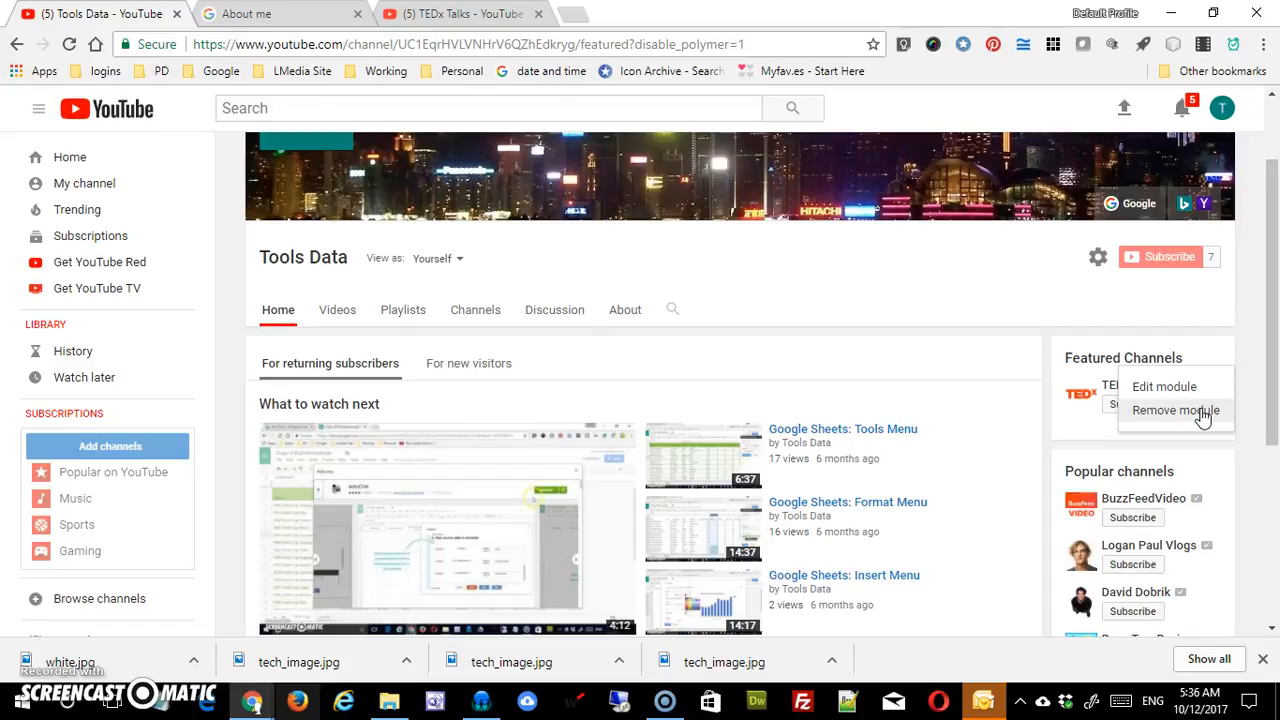
pyautogui.click(1003, 336)
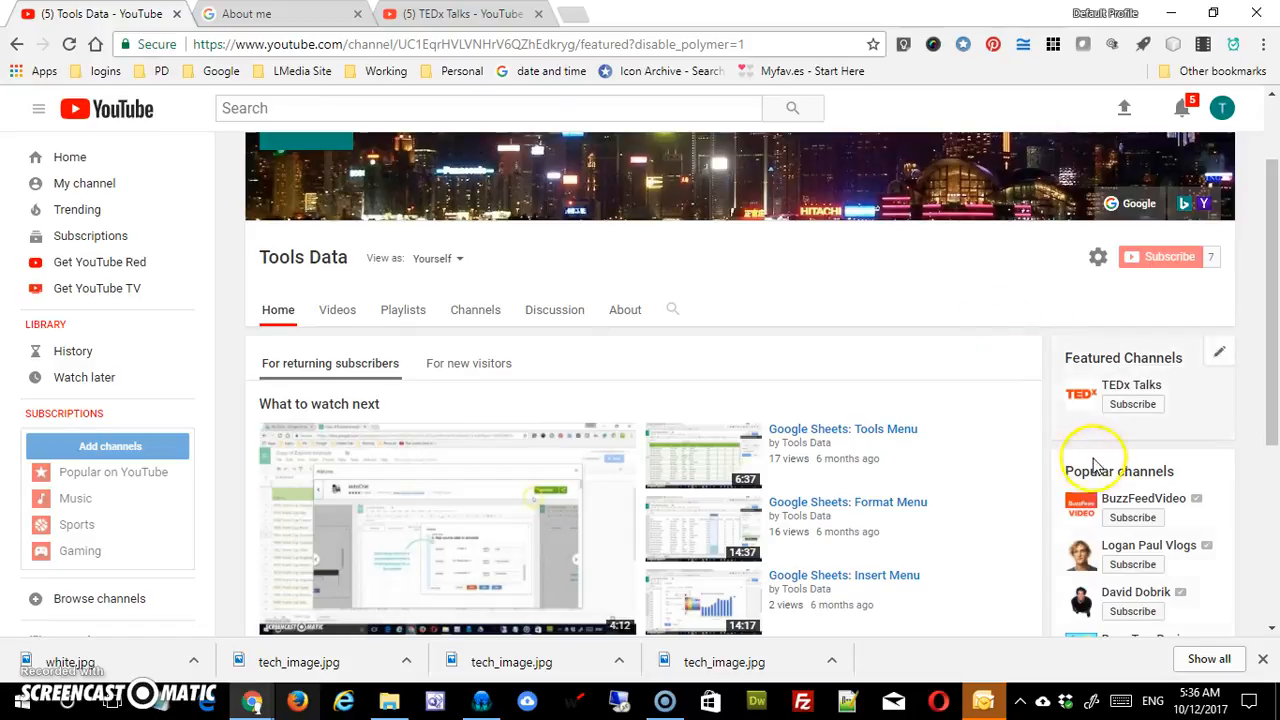
# Disable the Popular channels module beside the channel's home content
pyautogui.moveTo(1276, 395); pyautogui.dragTo(1260, 434)
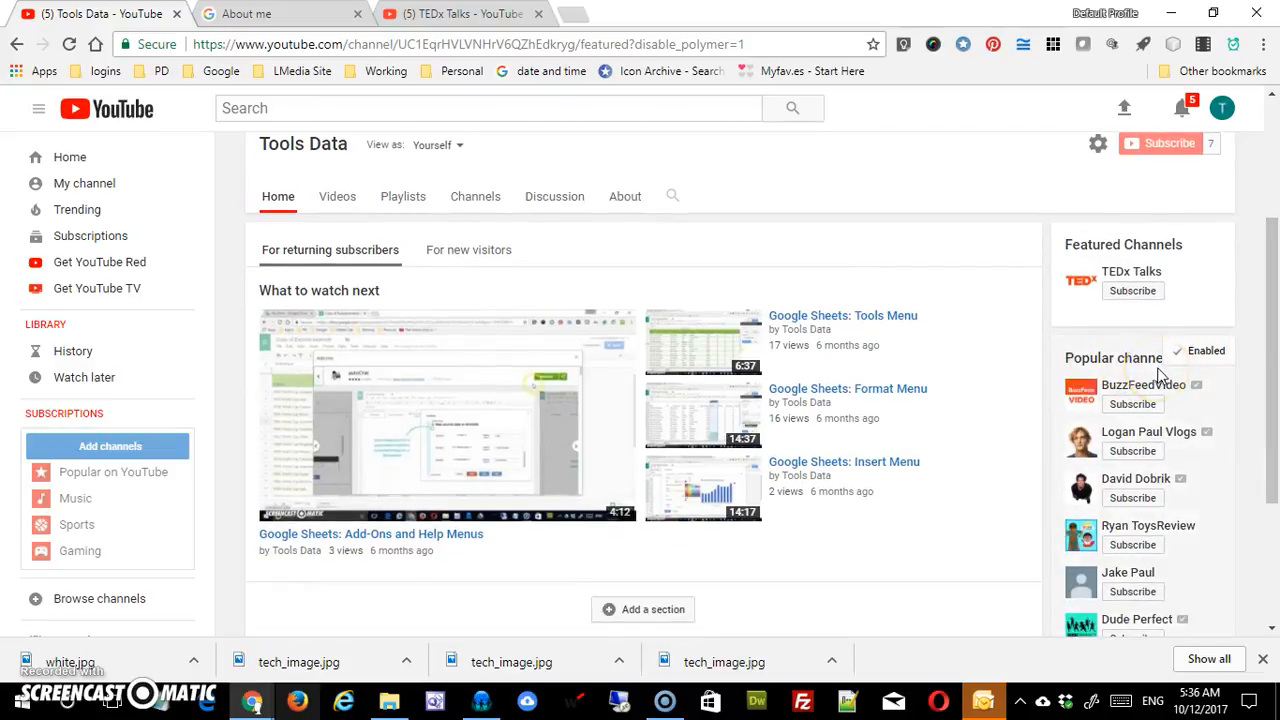
pyautogui.moveTo(1262, 468)
pyautogui.mouseDown()
pyautogui.moveTo(1272, 535)
pyautogui.moveTo(1270, 487)
pyautogui.mouseUp()
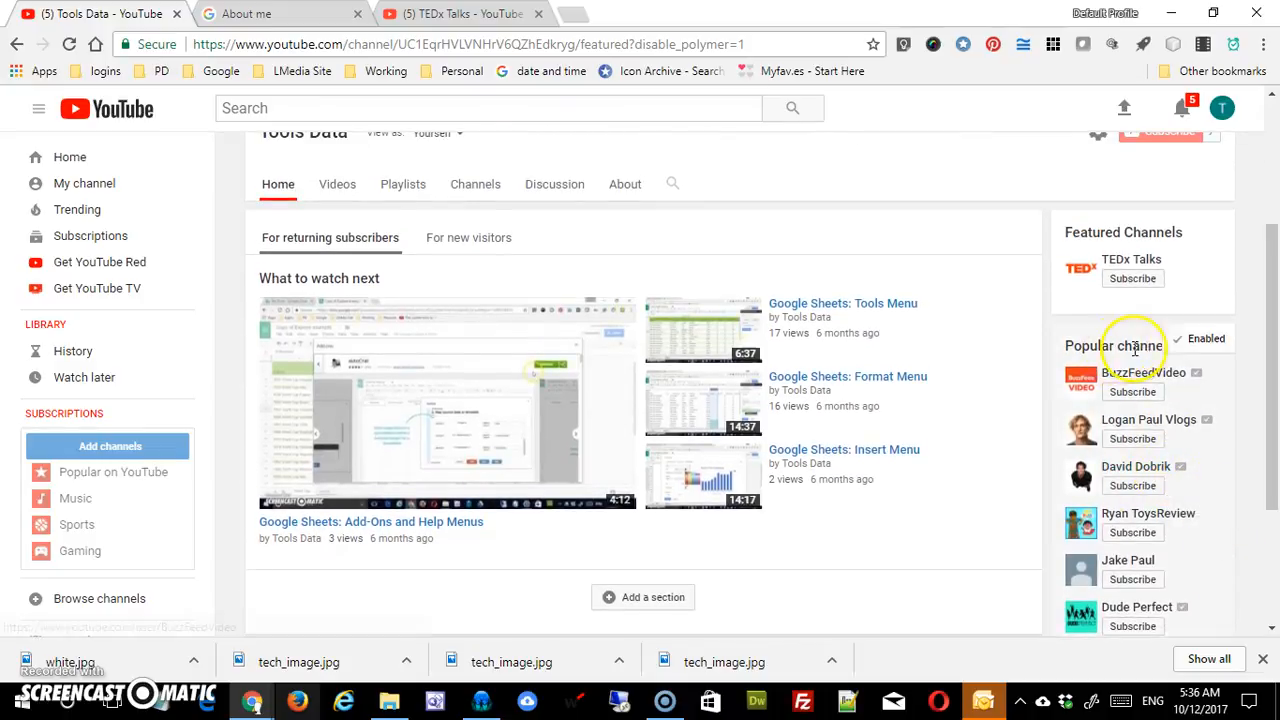
pyautogui.click(1205, 350)
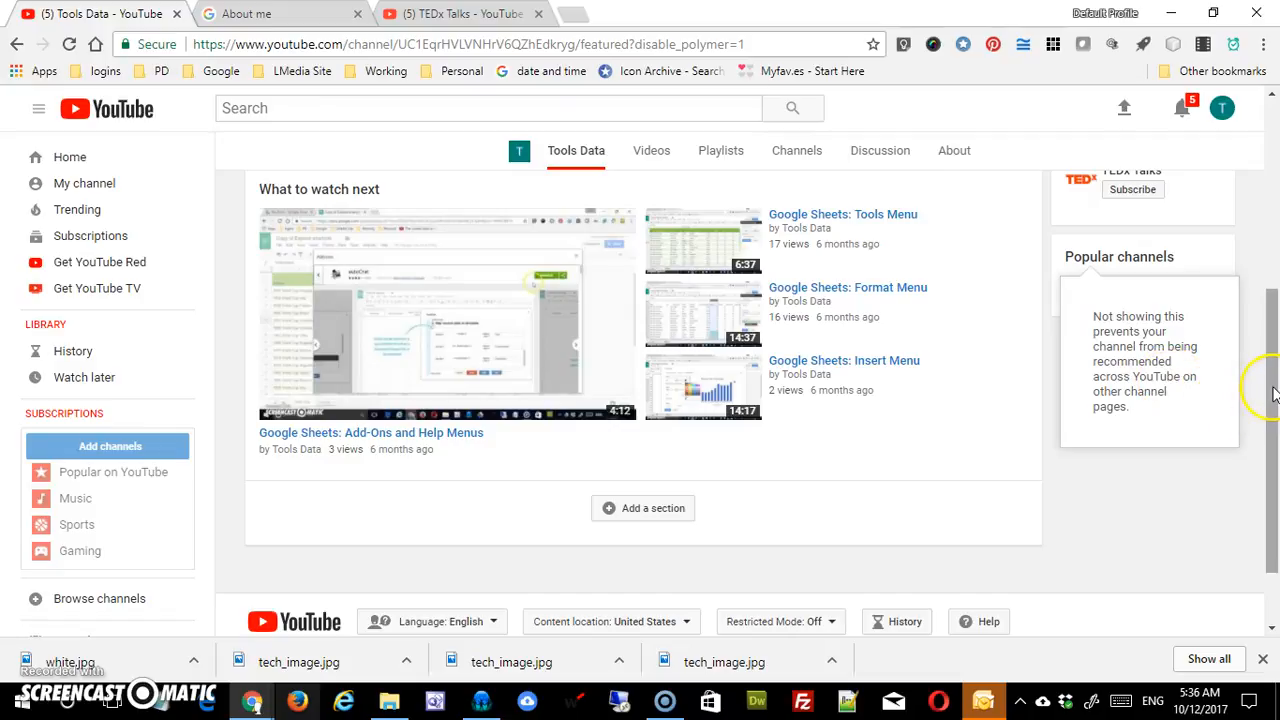
# View the home page layout for new visitors and return to the one for returning subscribers
pyautogui.moveTo(1263, 377); pyautogui.dragTo(1260, 345)
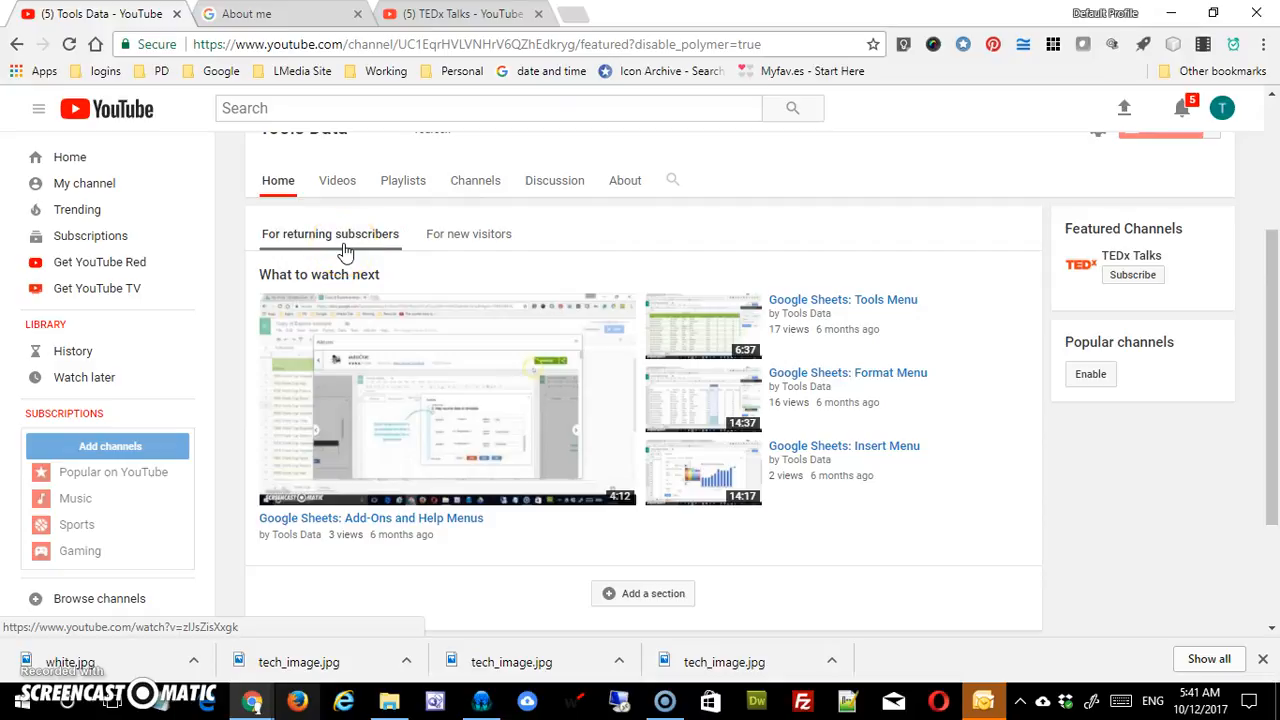
pyautogui.click(472, 244)
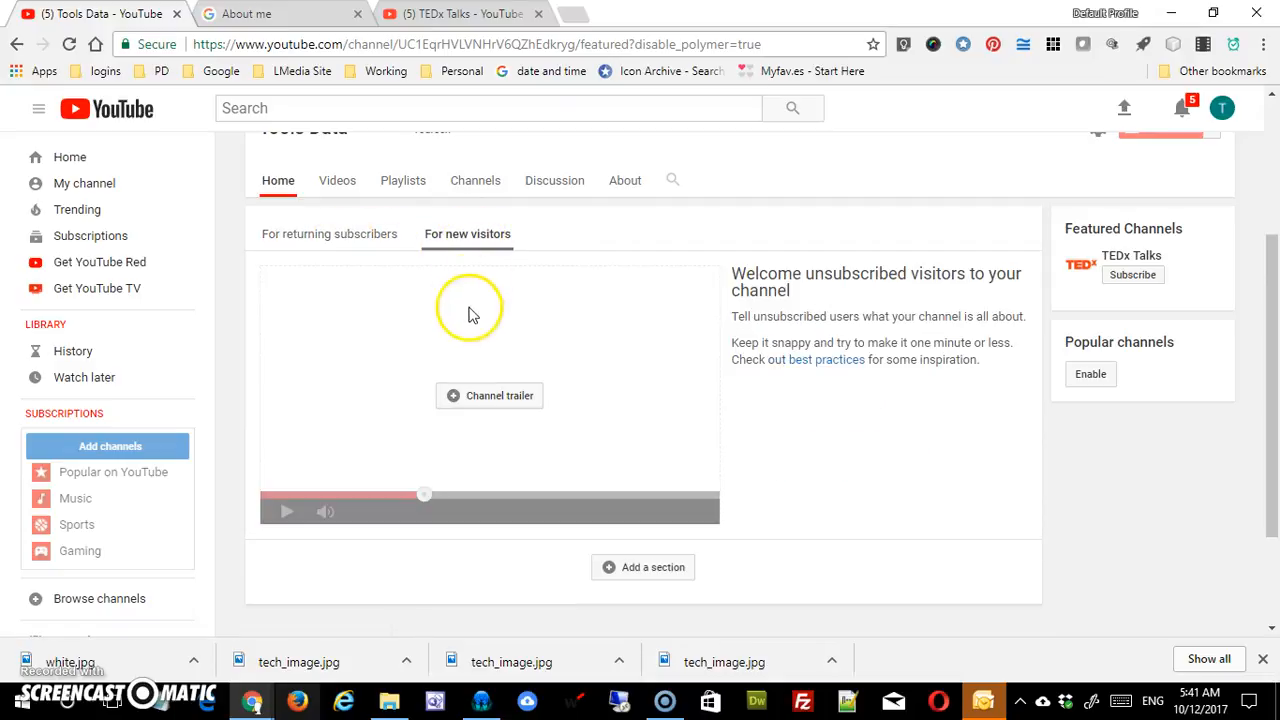
pyautogui.click(343, 234)
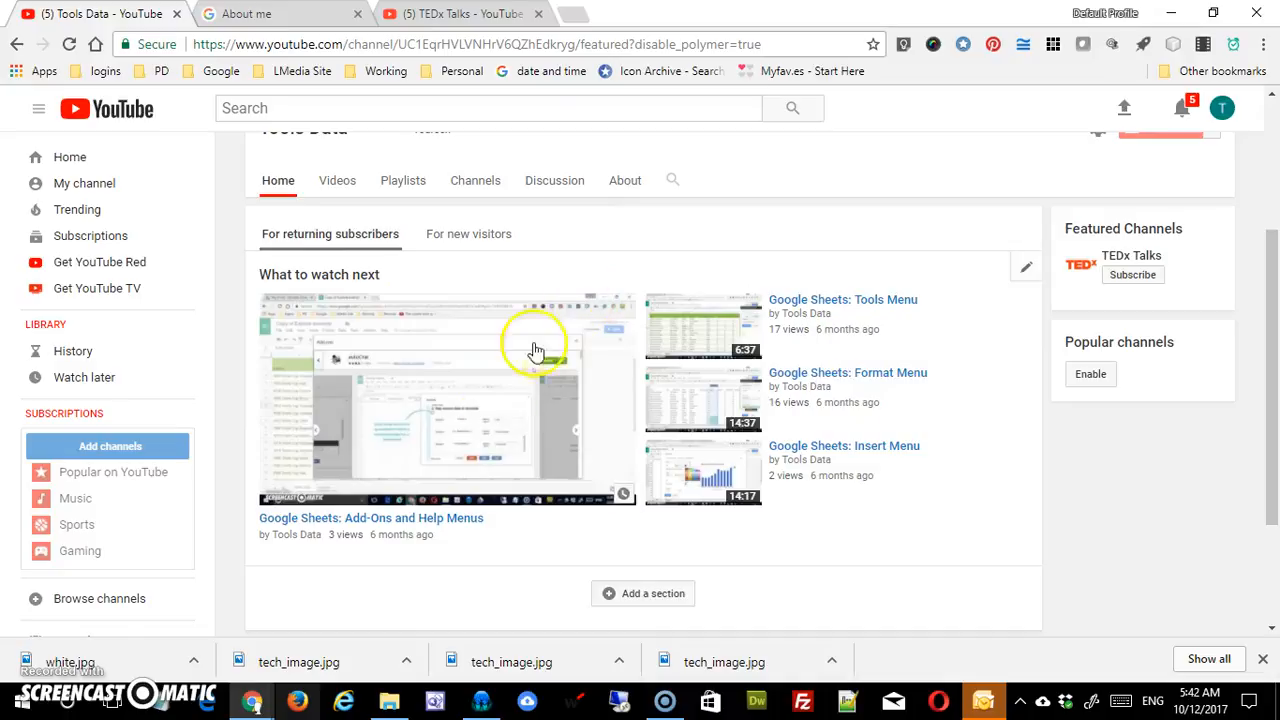